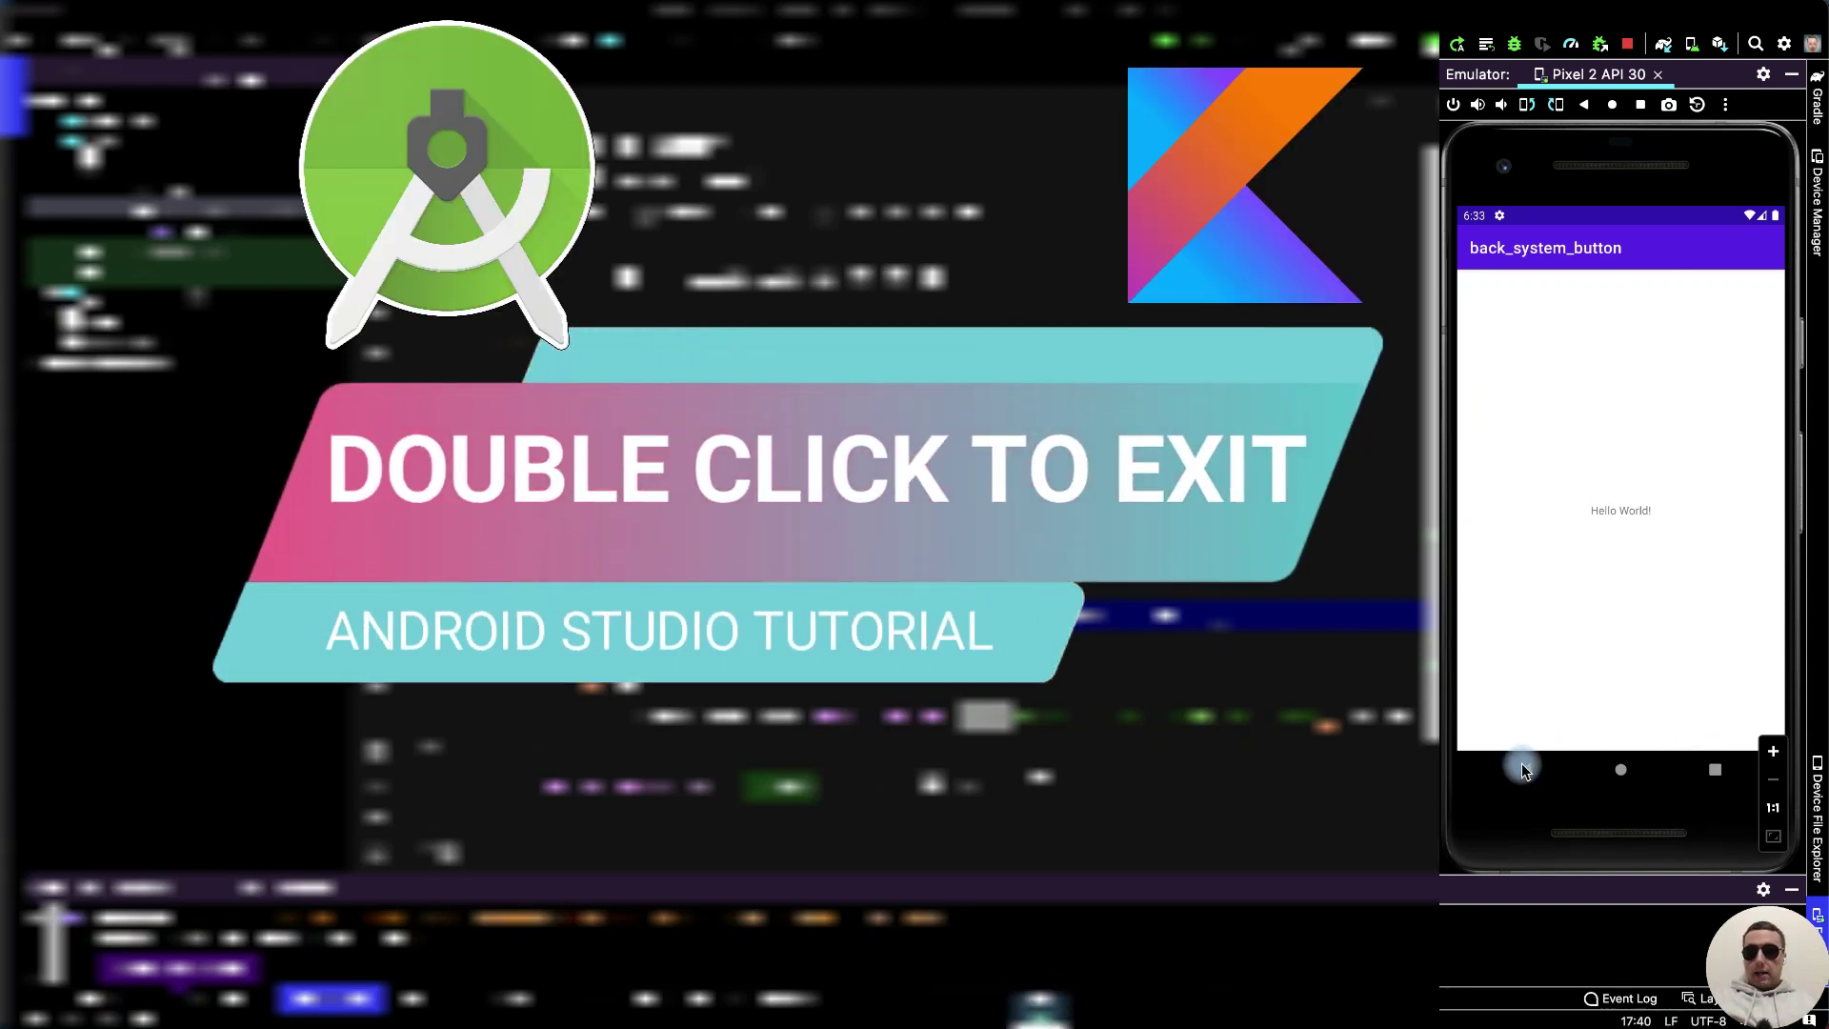
# Demo the finished app: two quick back presses on the emulator exit it.
pyautogui.click(1526, 768)
pyautogui.click(1527, 768)
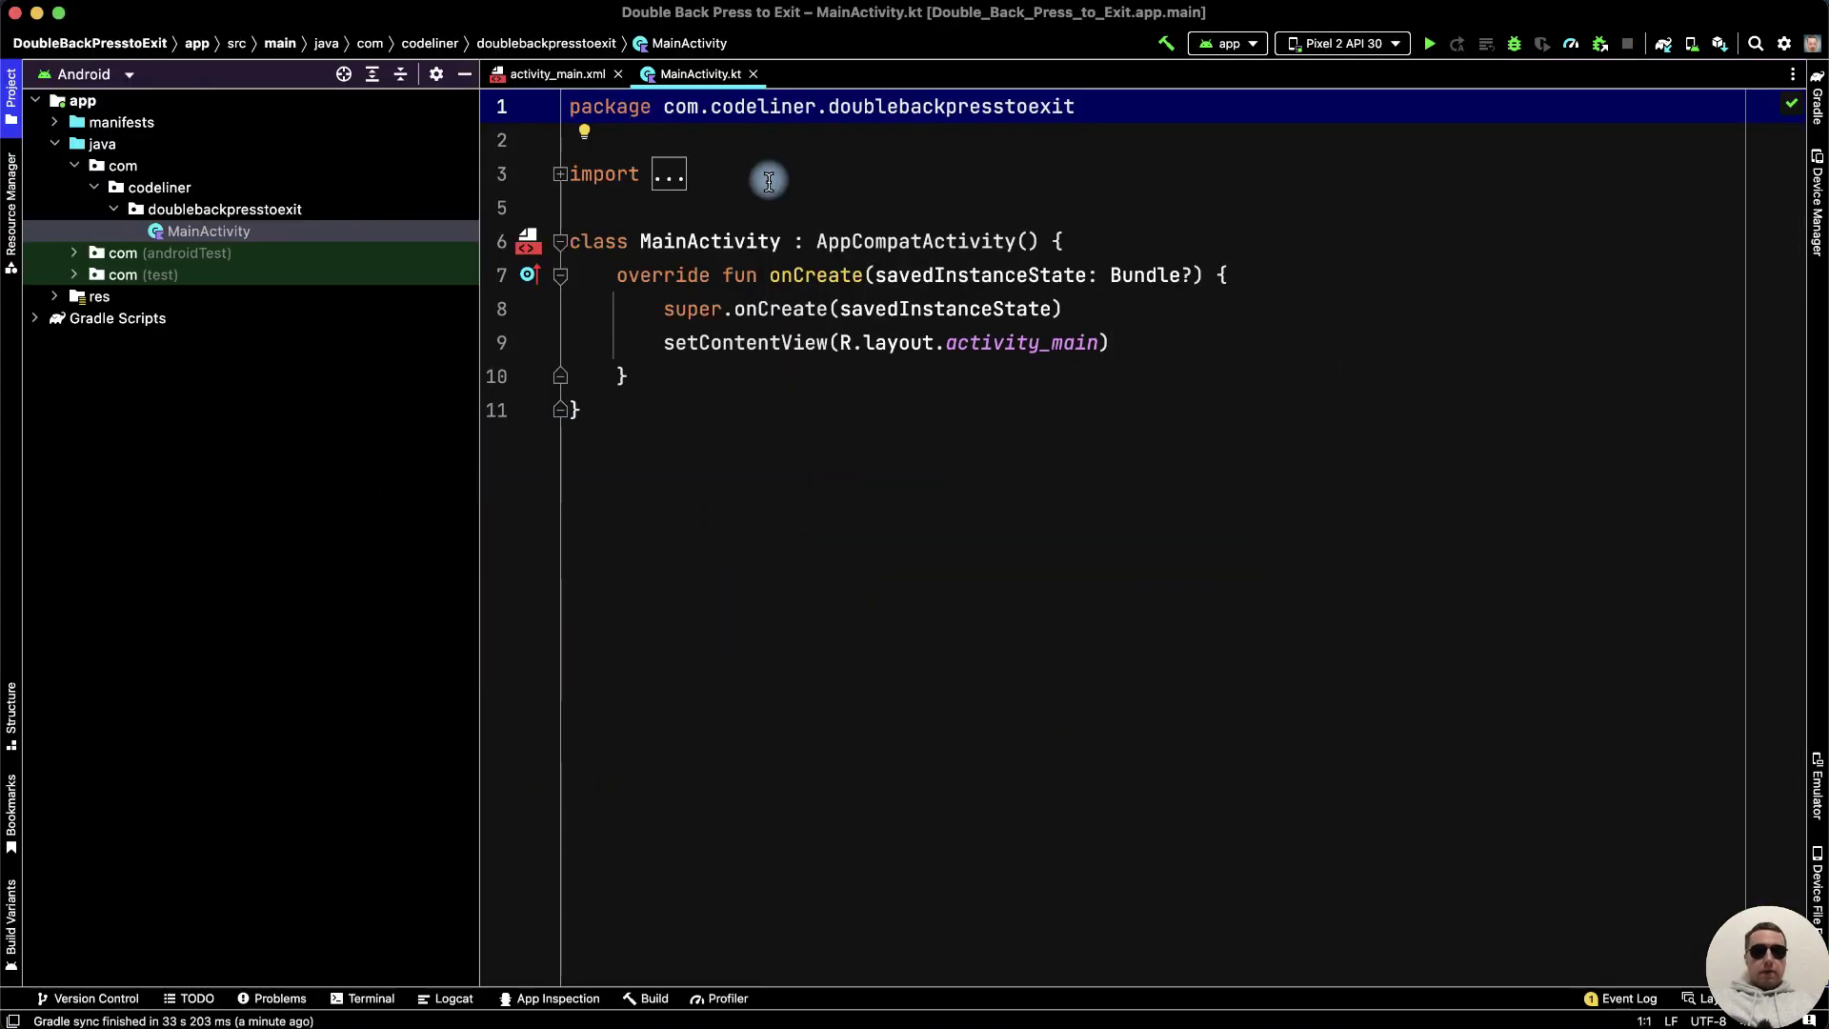
# Add var firstPressTime = 0 at the top of MainActivity and move below onCreate.
pyautogui.click(1102, 236)
pyautogui.press('Return')
pyautogui.press('Return')
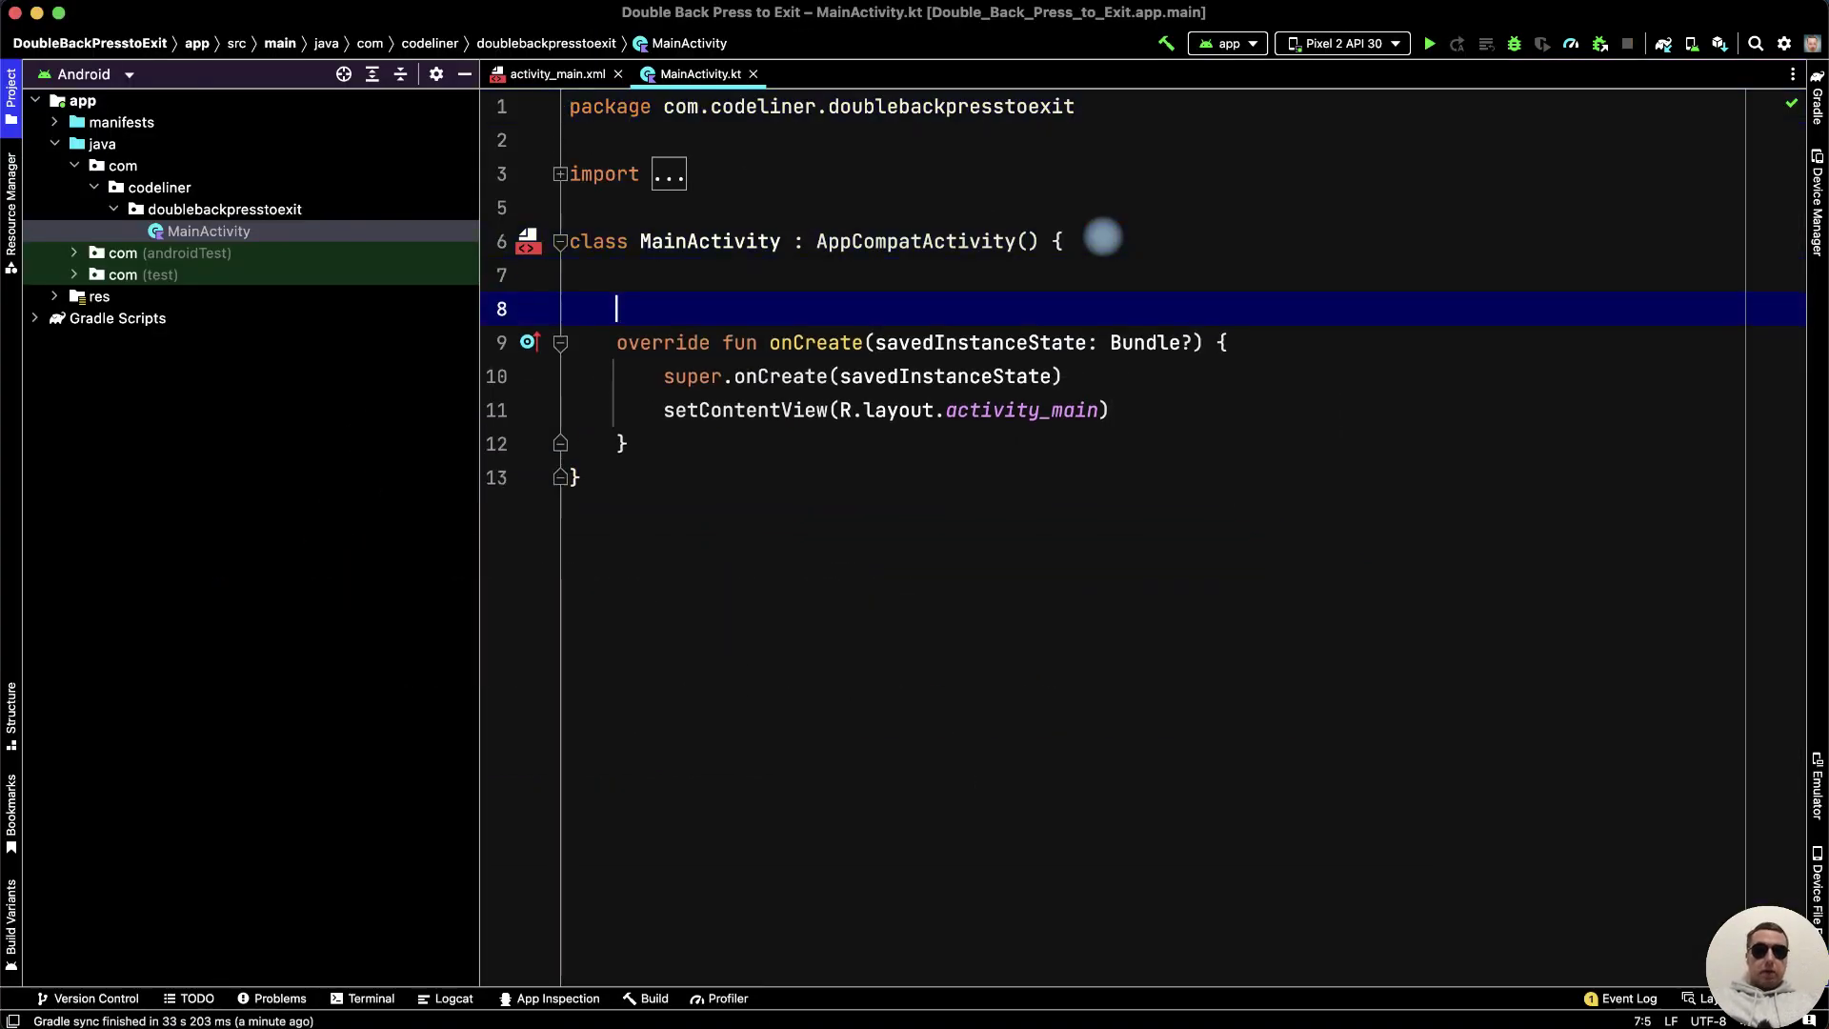
pyautogui.press('Return')
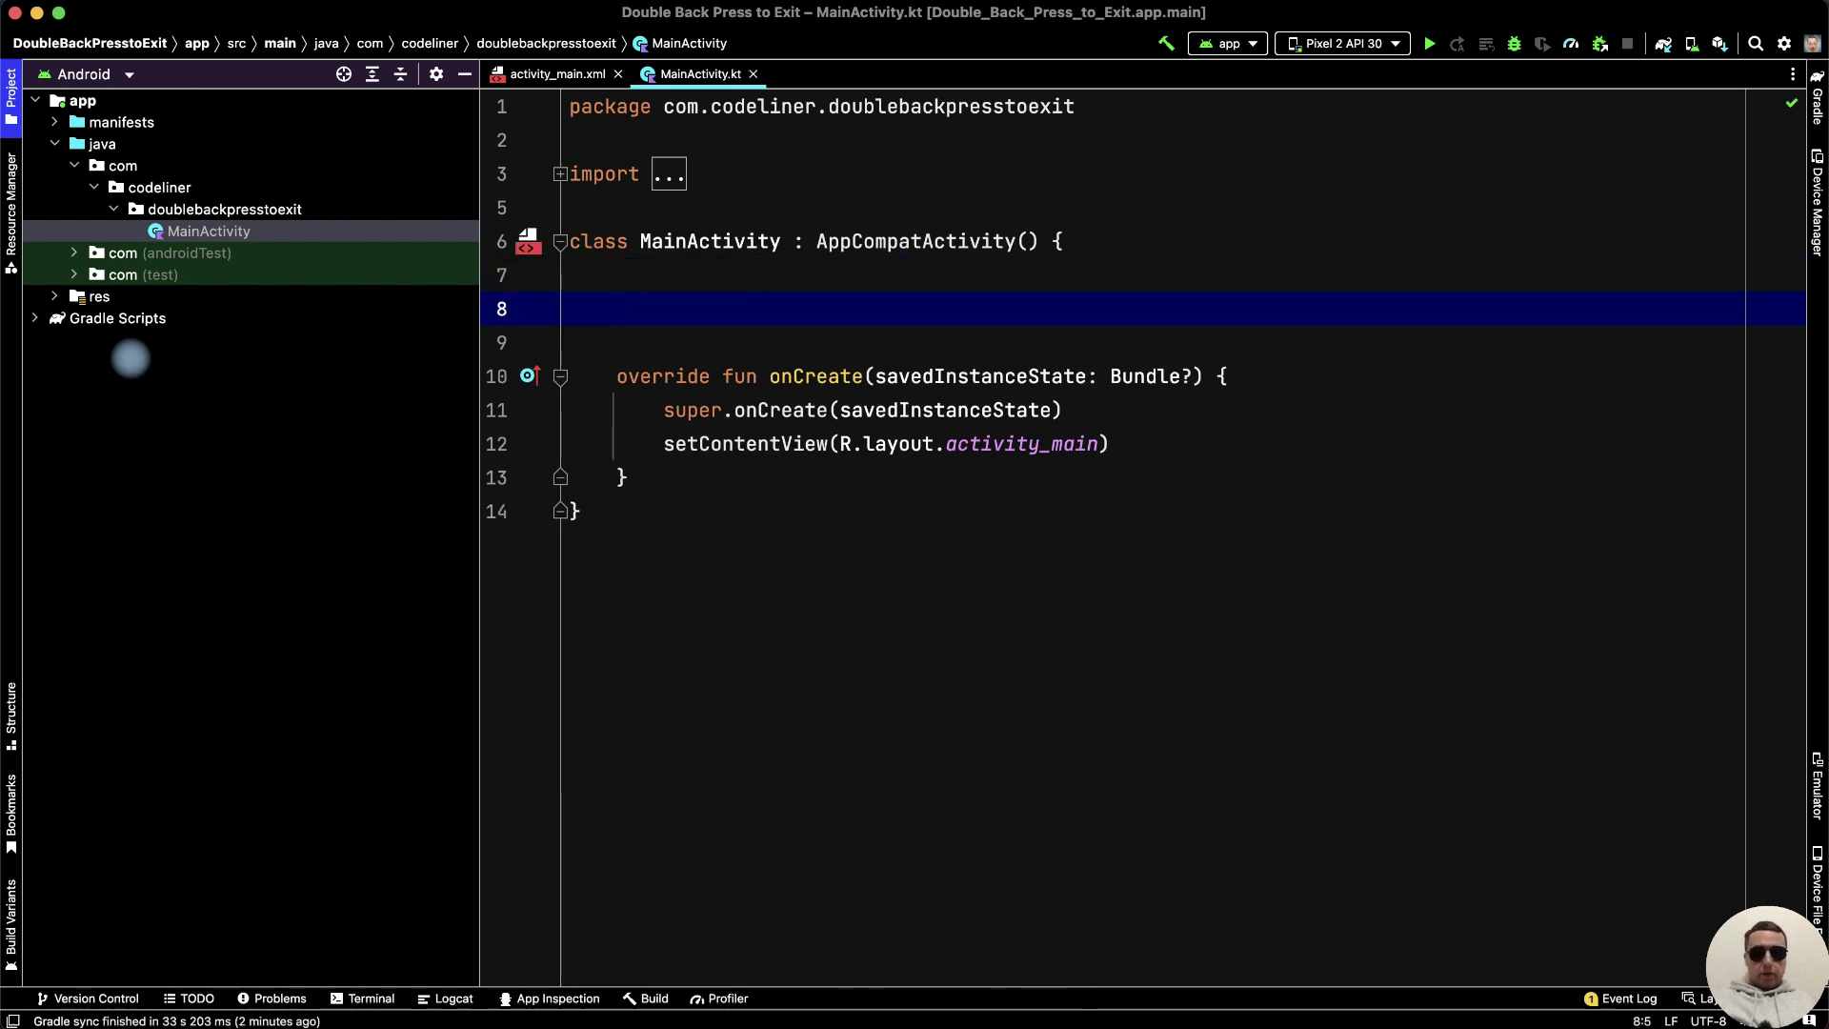
pyautogui.write('firstPressTi')
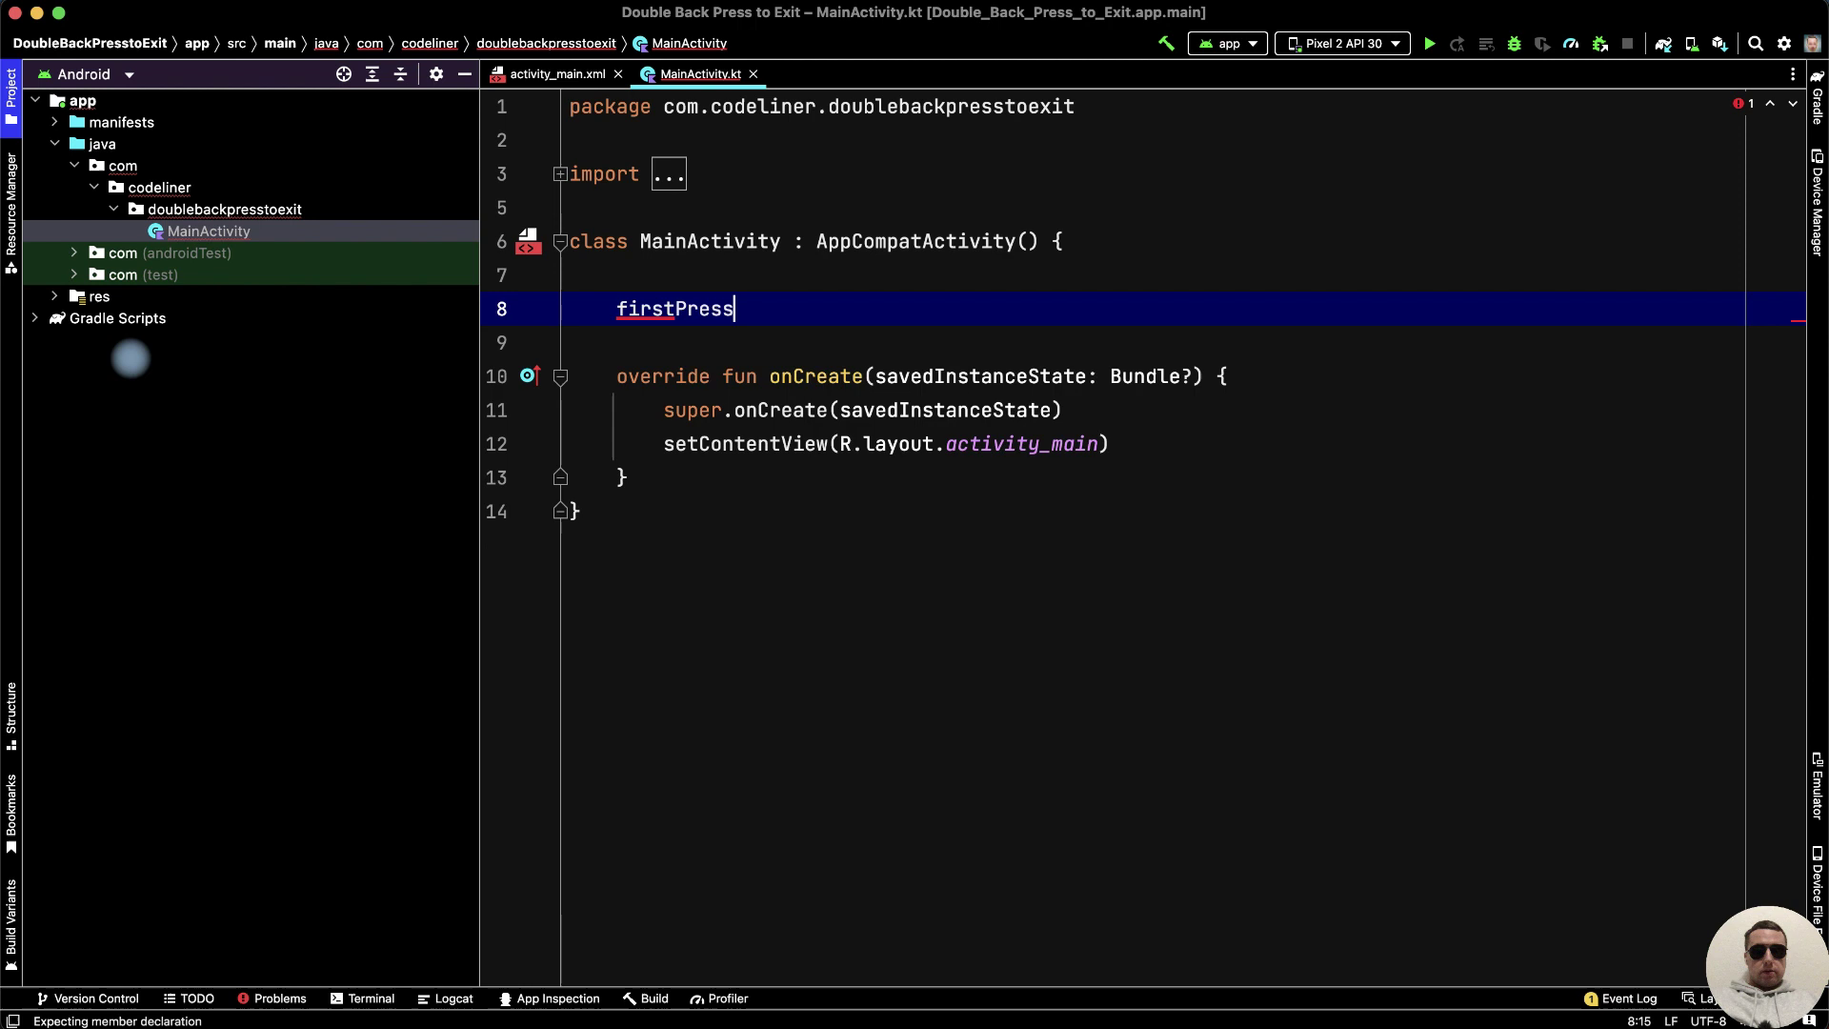
pyautogui.write('me')
pyautogui.click(617, 309)
pyautogui.write('var')
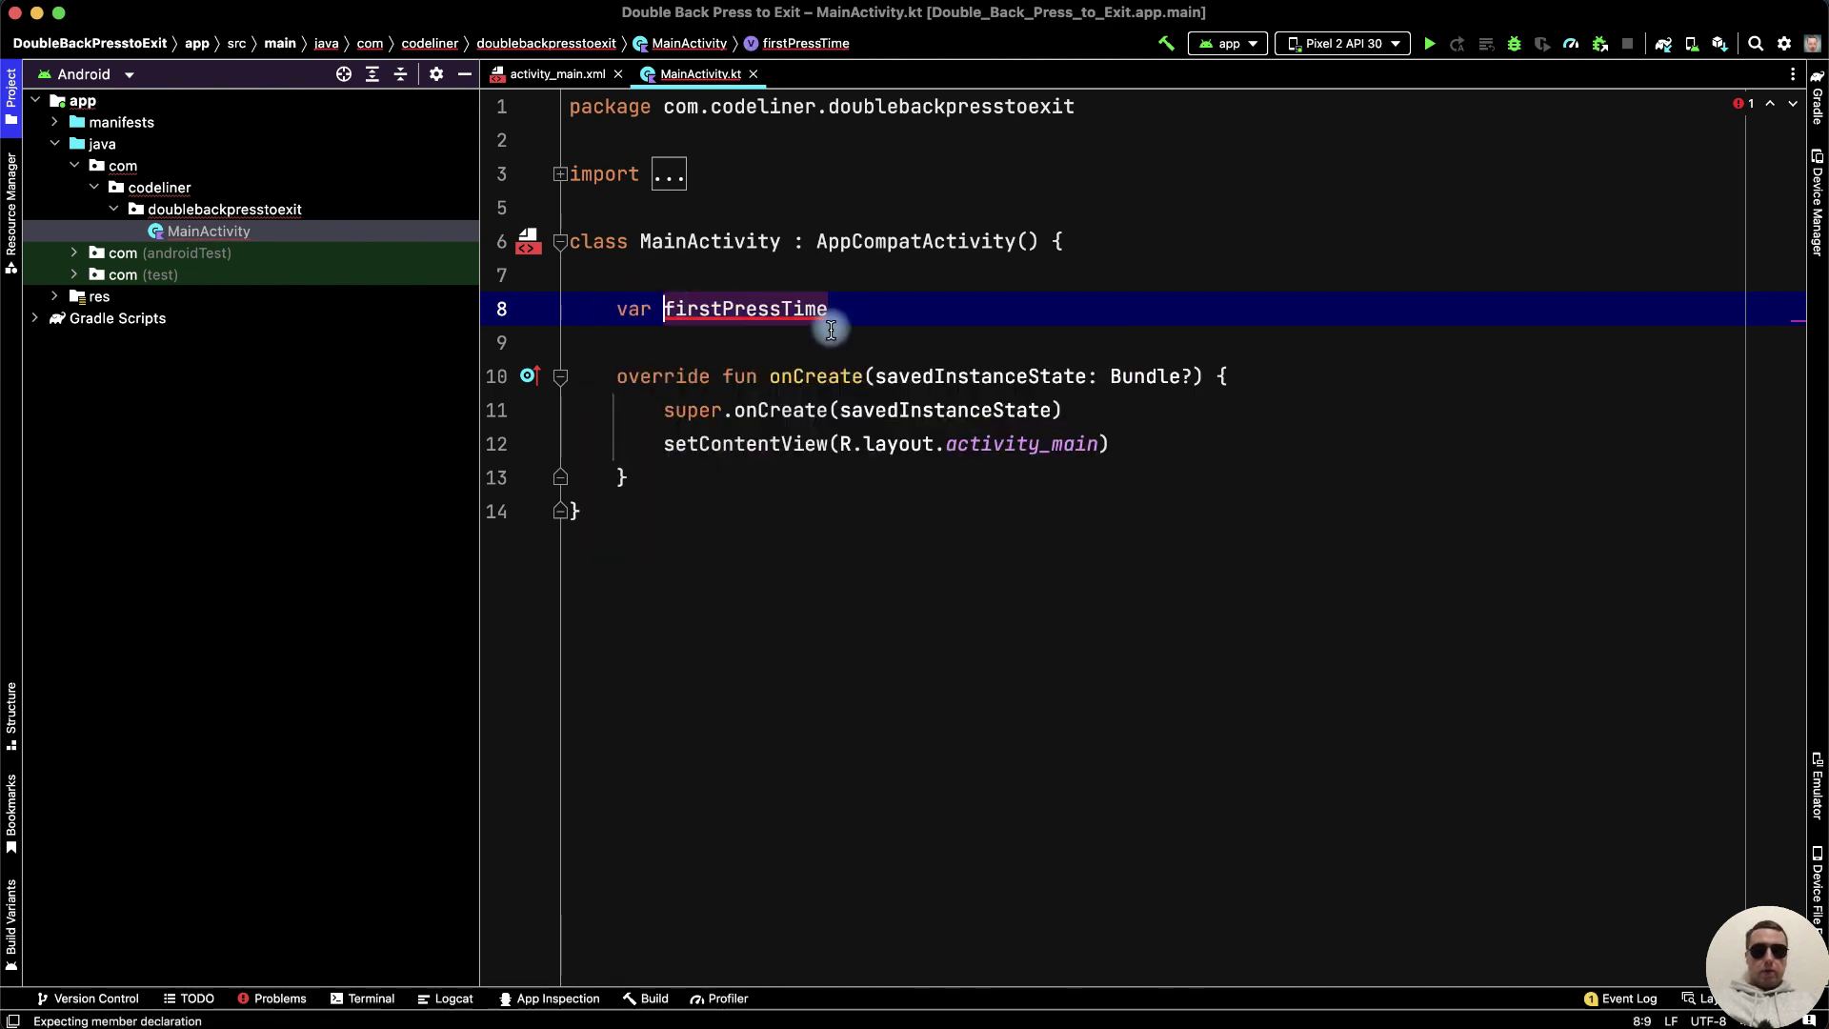
pyautogui.click(852, 309)
pyautogui.write('= 0')
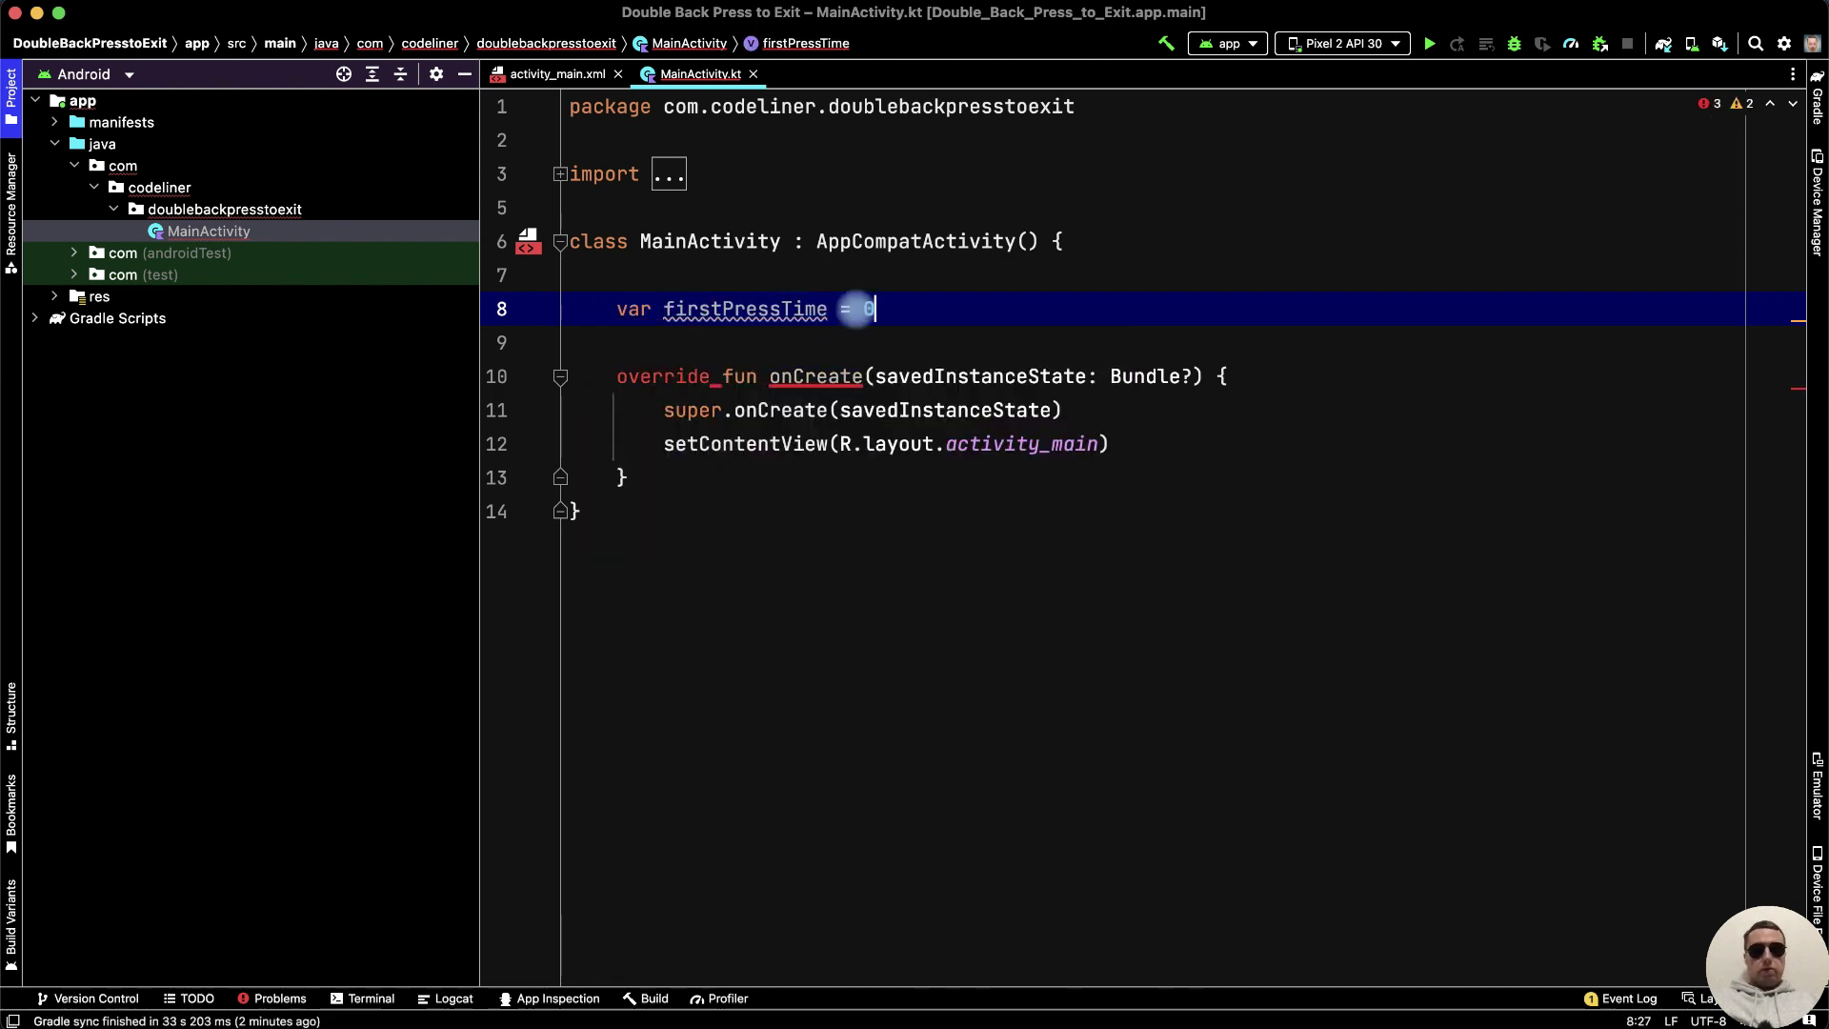
pyautogui.click(772, 481)
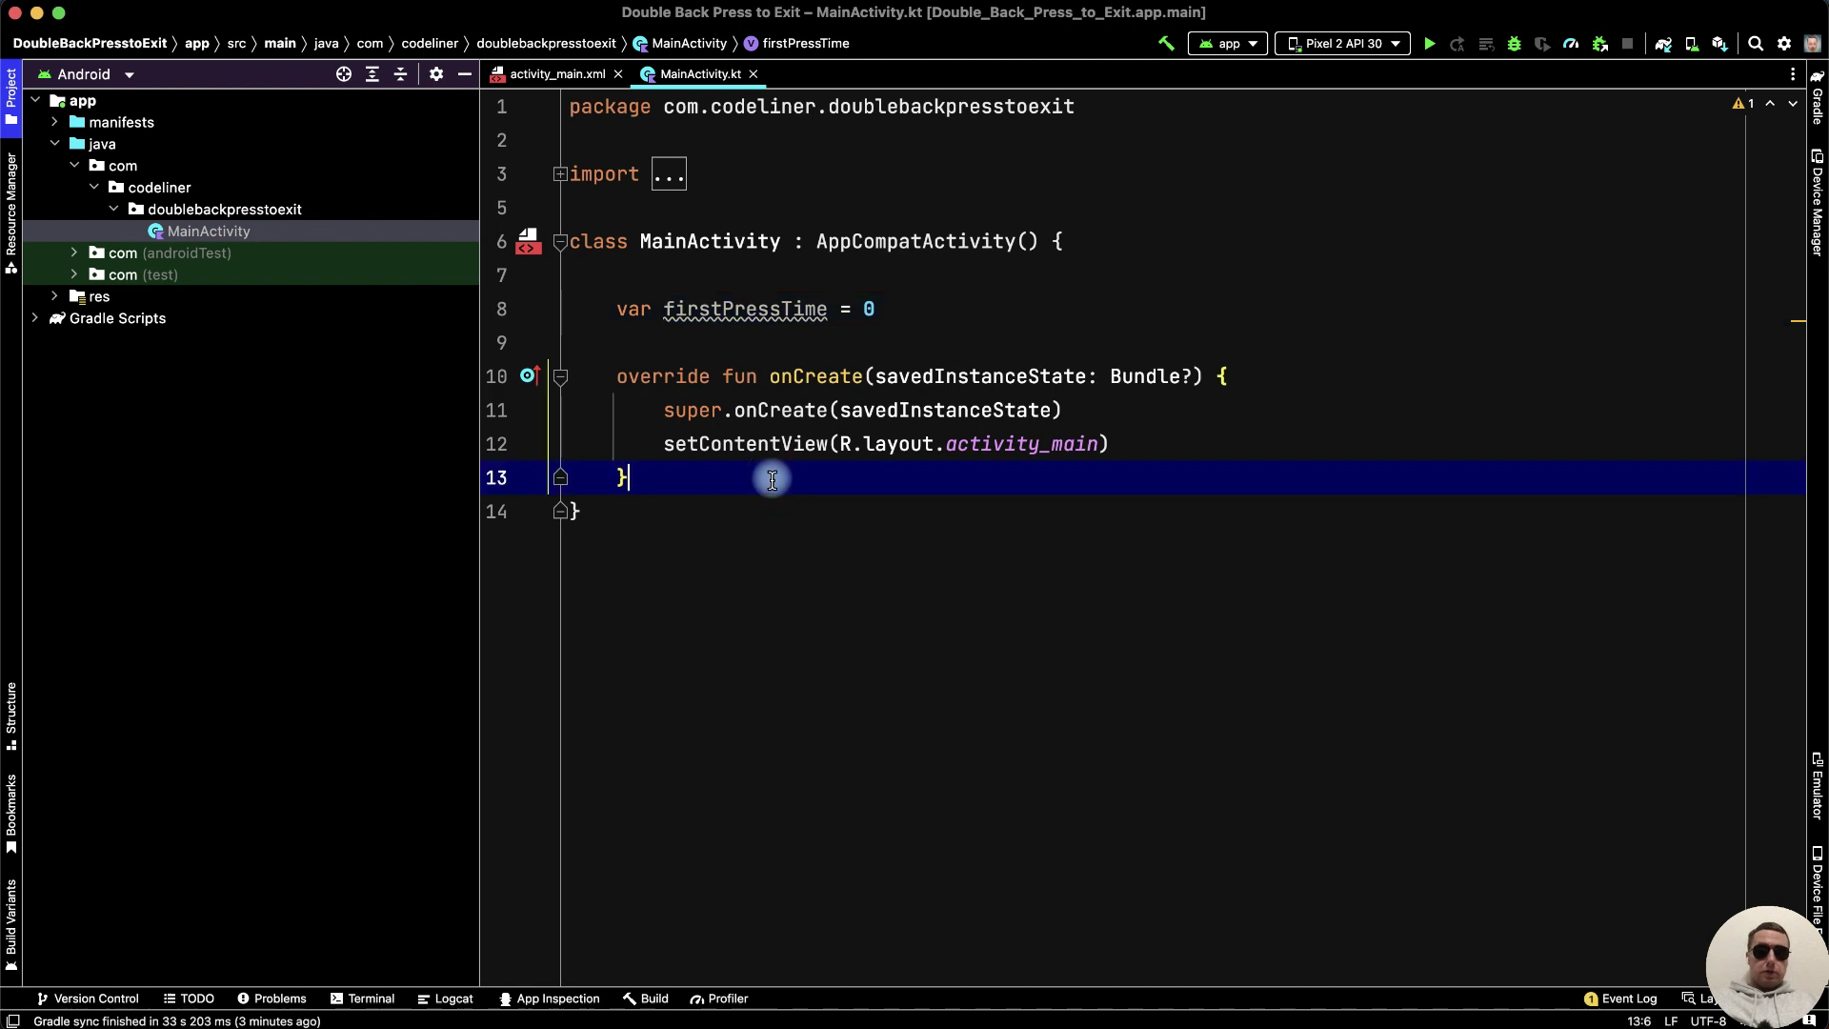
# Insert the onBackPressed override below onCreate via the onBa suggestion.
pyautogui.press('Return')
pyautogui.press('Return')
pyautogui.write('on')
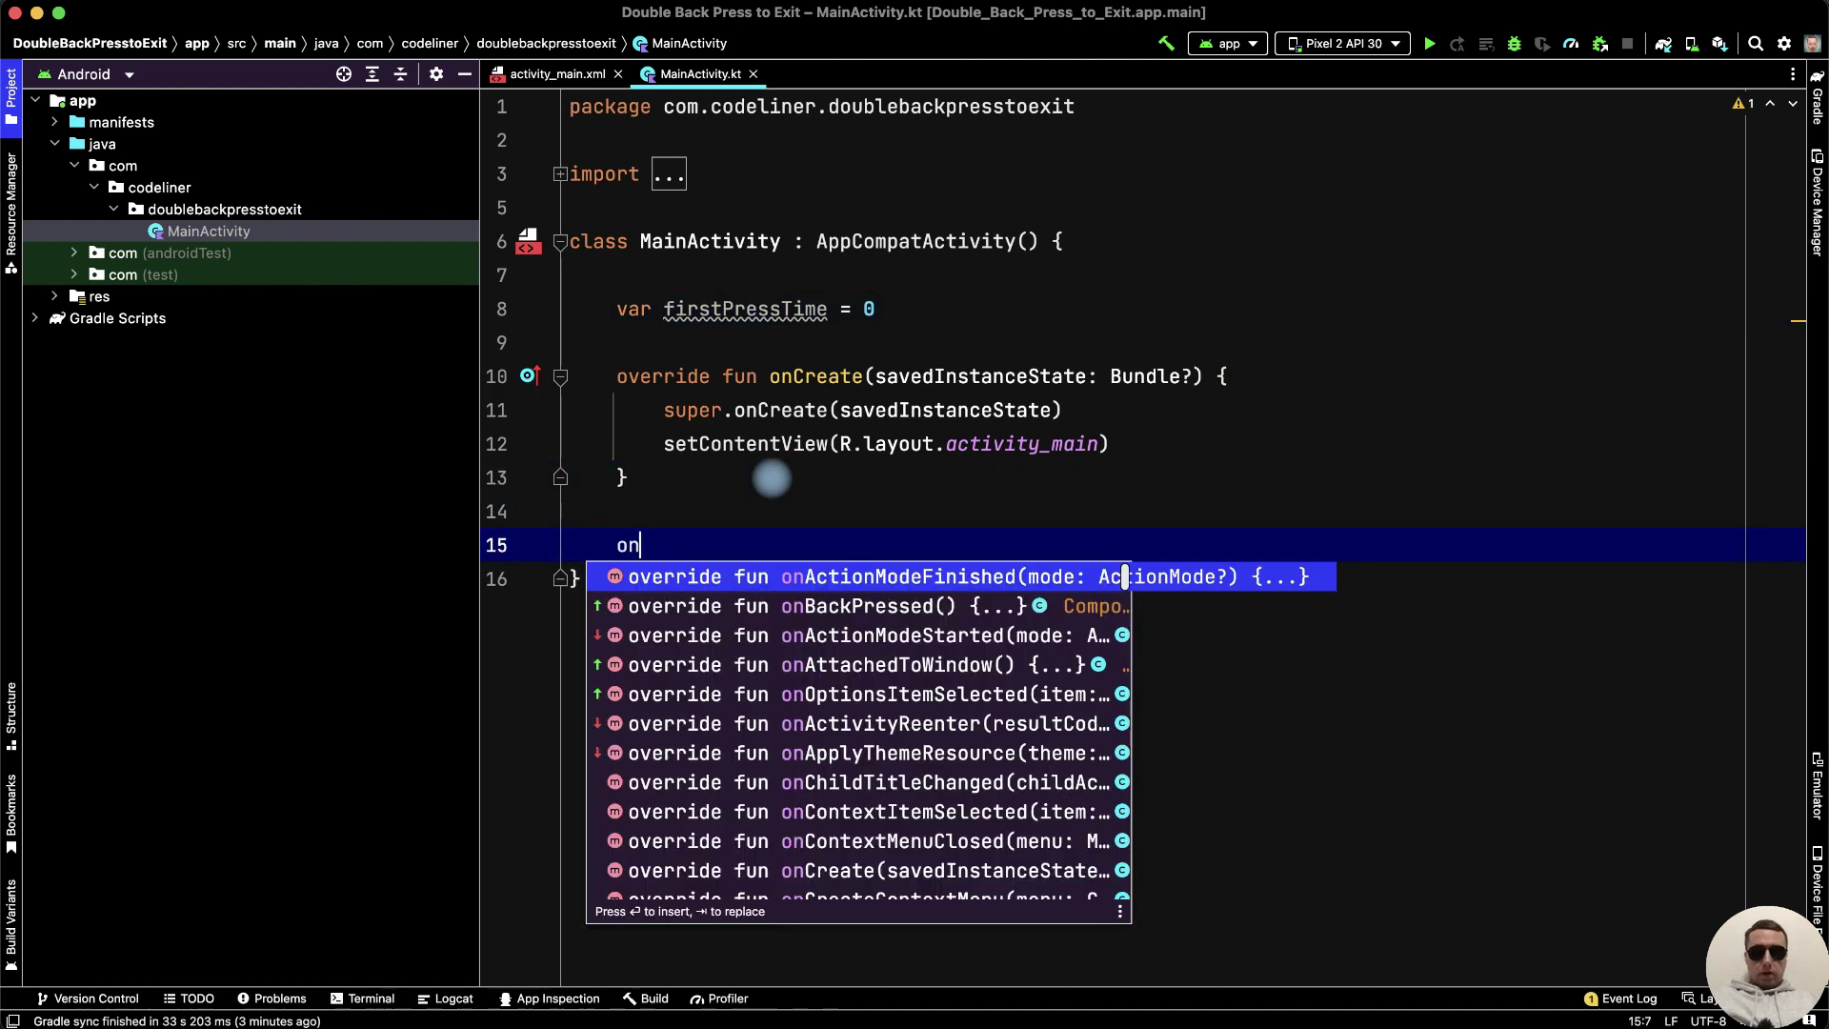
pyautogui.write('ba')
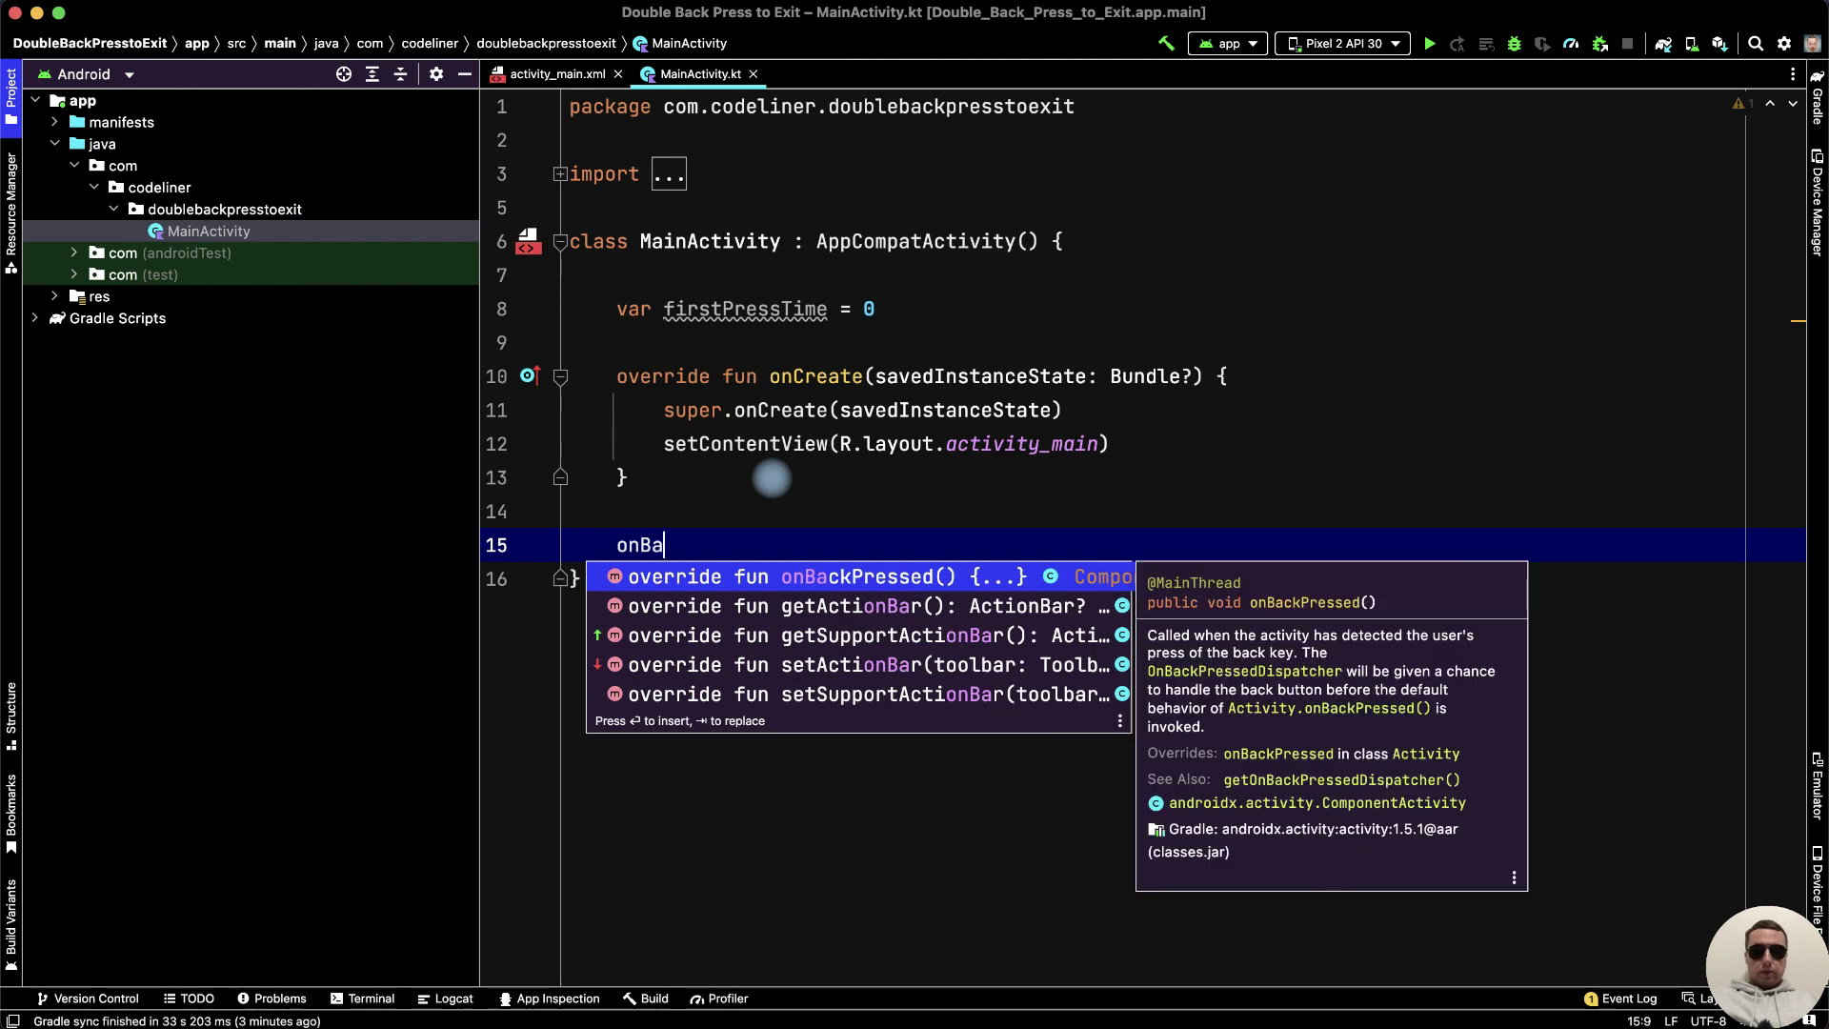
pyautogui.press('Return')
pyautogui.moveTo(662, 641); pyautogui.dragTo(619, 548)
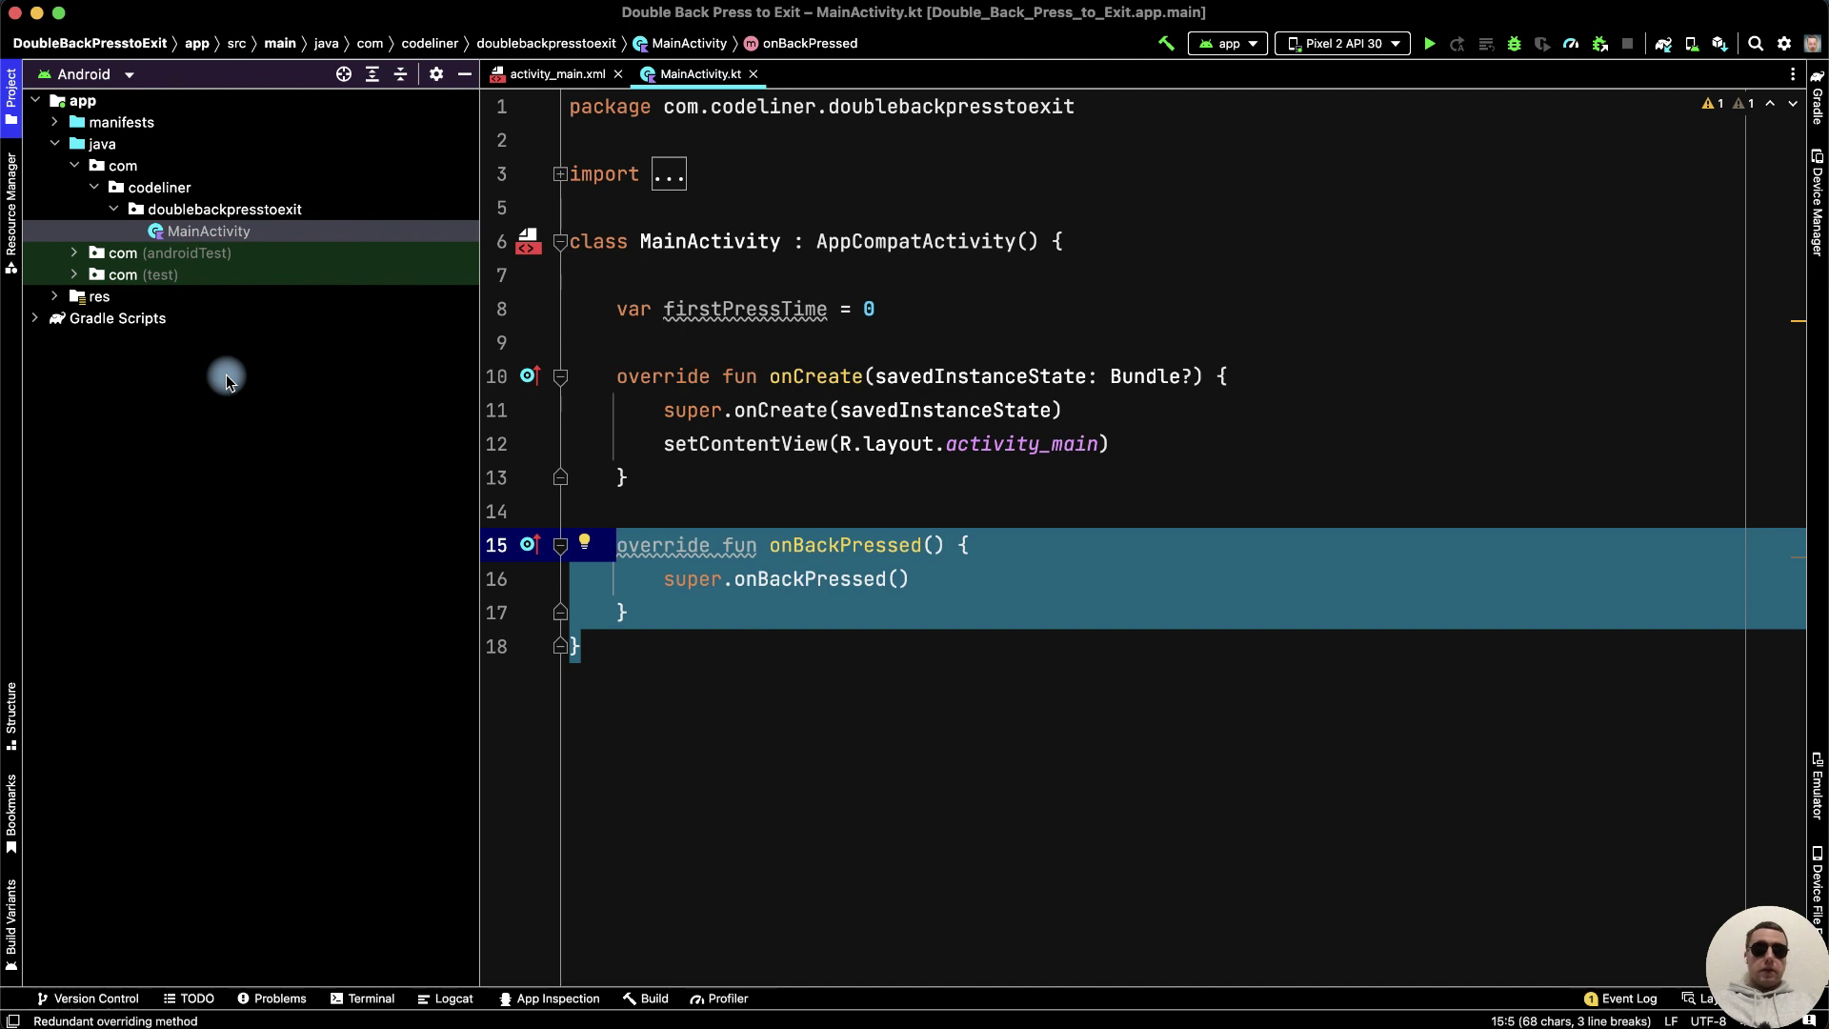
# Wrap super.onBackPressed() in if (firstPressTime + 1000 > System.currentTimeMillis()).
pyautogui.click(991, 545)
pyautogui.press('Return')
pyautogui.write('if (fir')
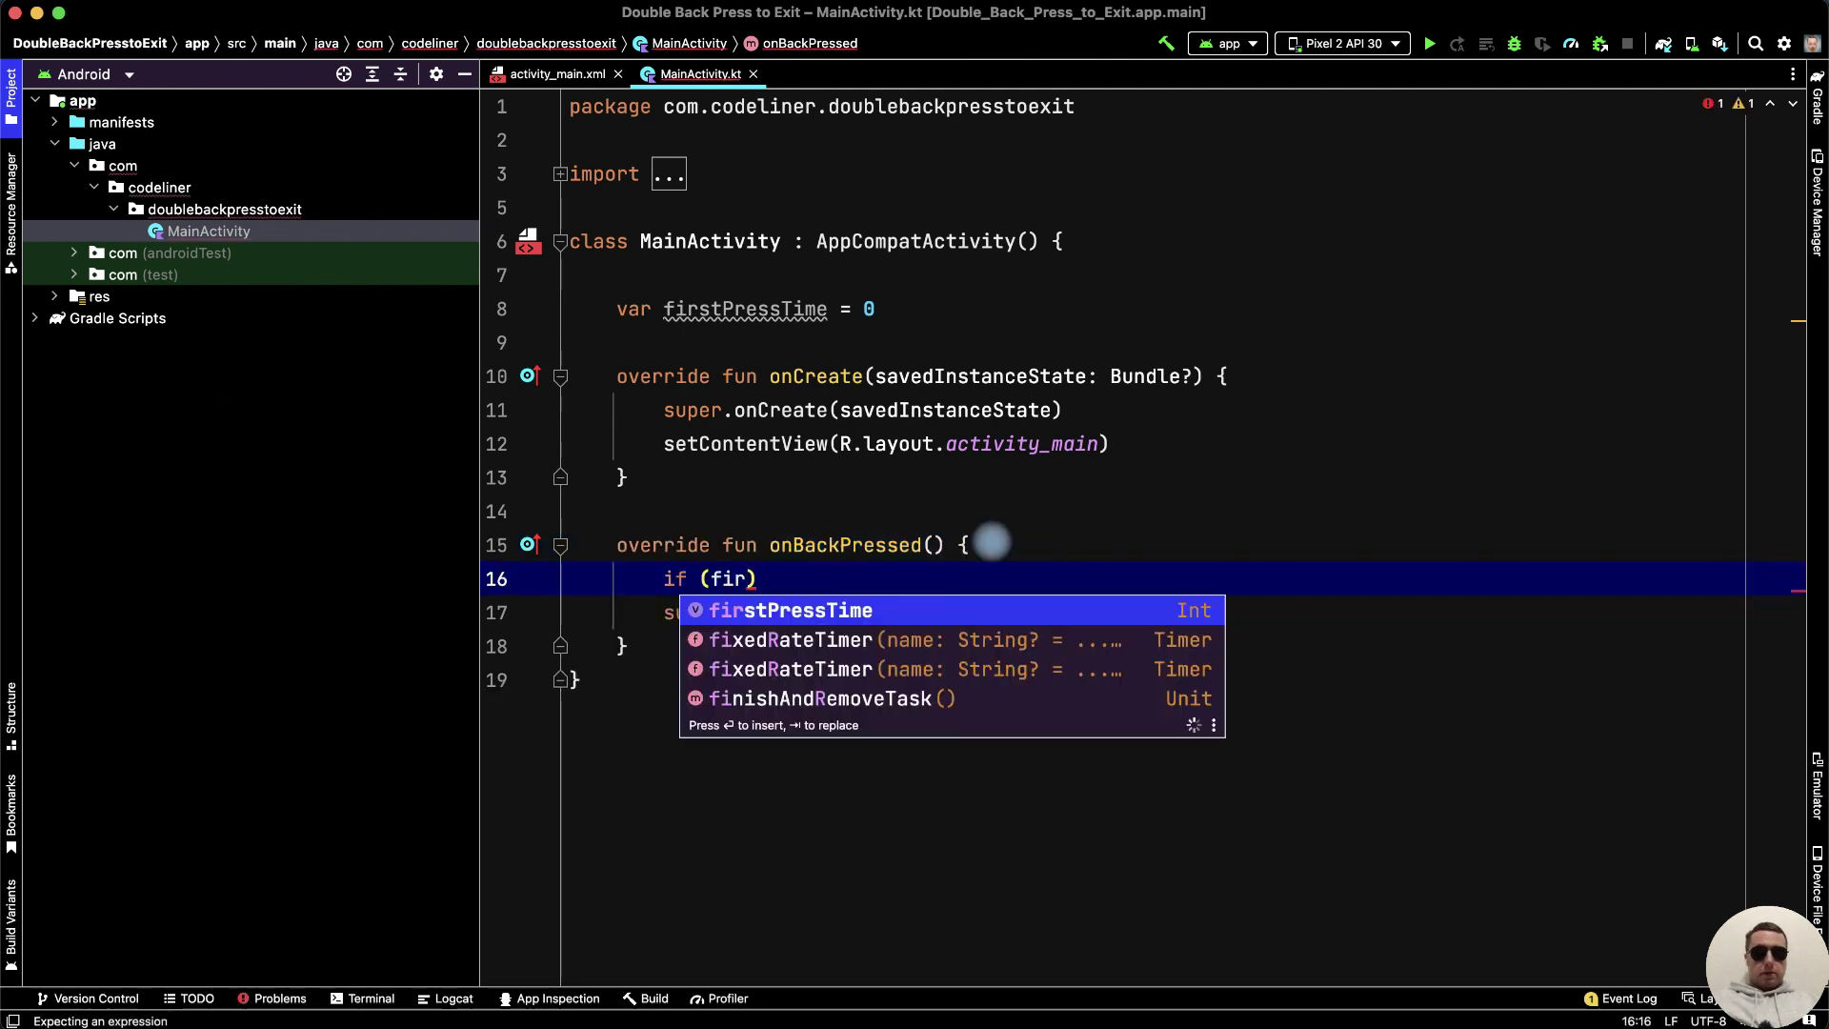
pyautogui.press('Return')
pyautogui.write('+')
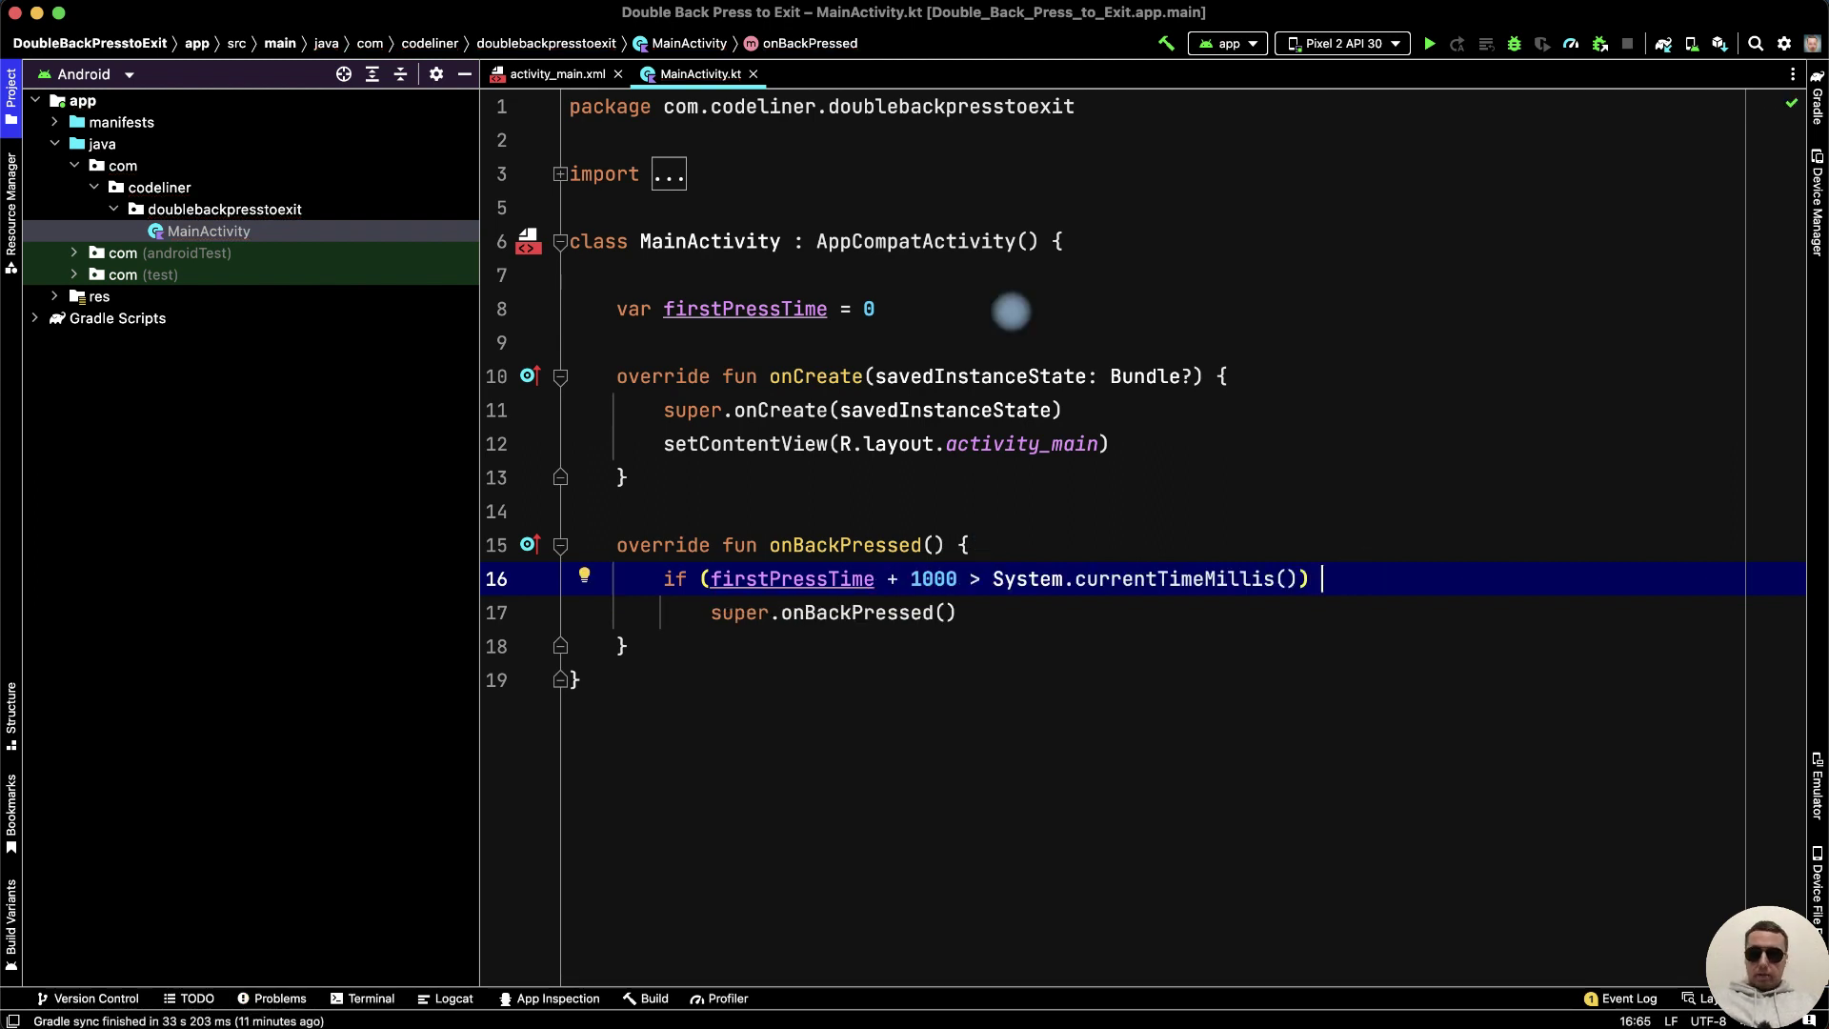
pyautogui.write('{')
pyautogui.write('}')
# Add an else branch and start Toast.makeText using autocomplete.
pyautogui.press('Return')
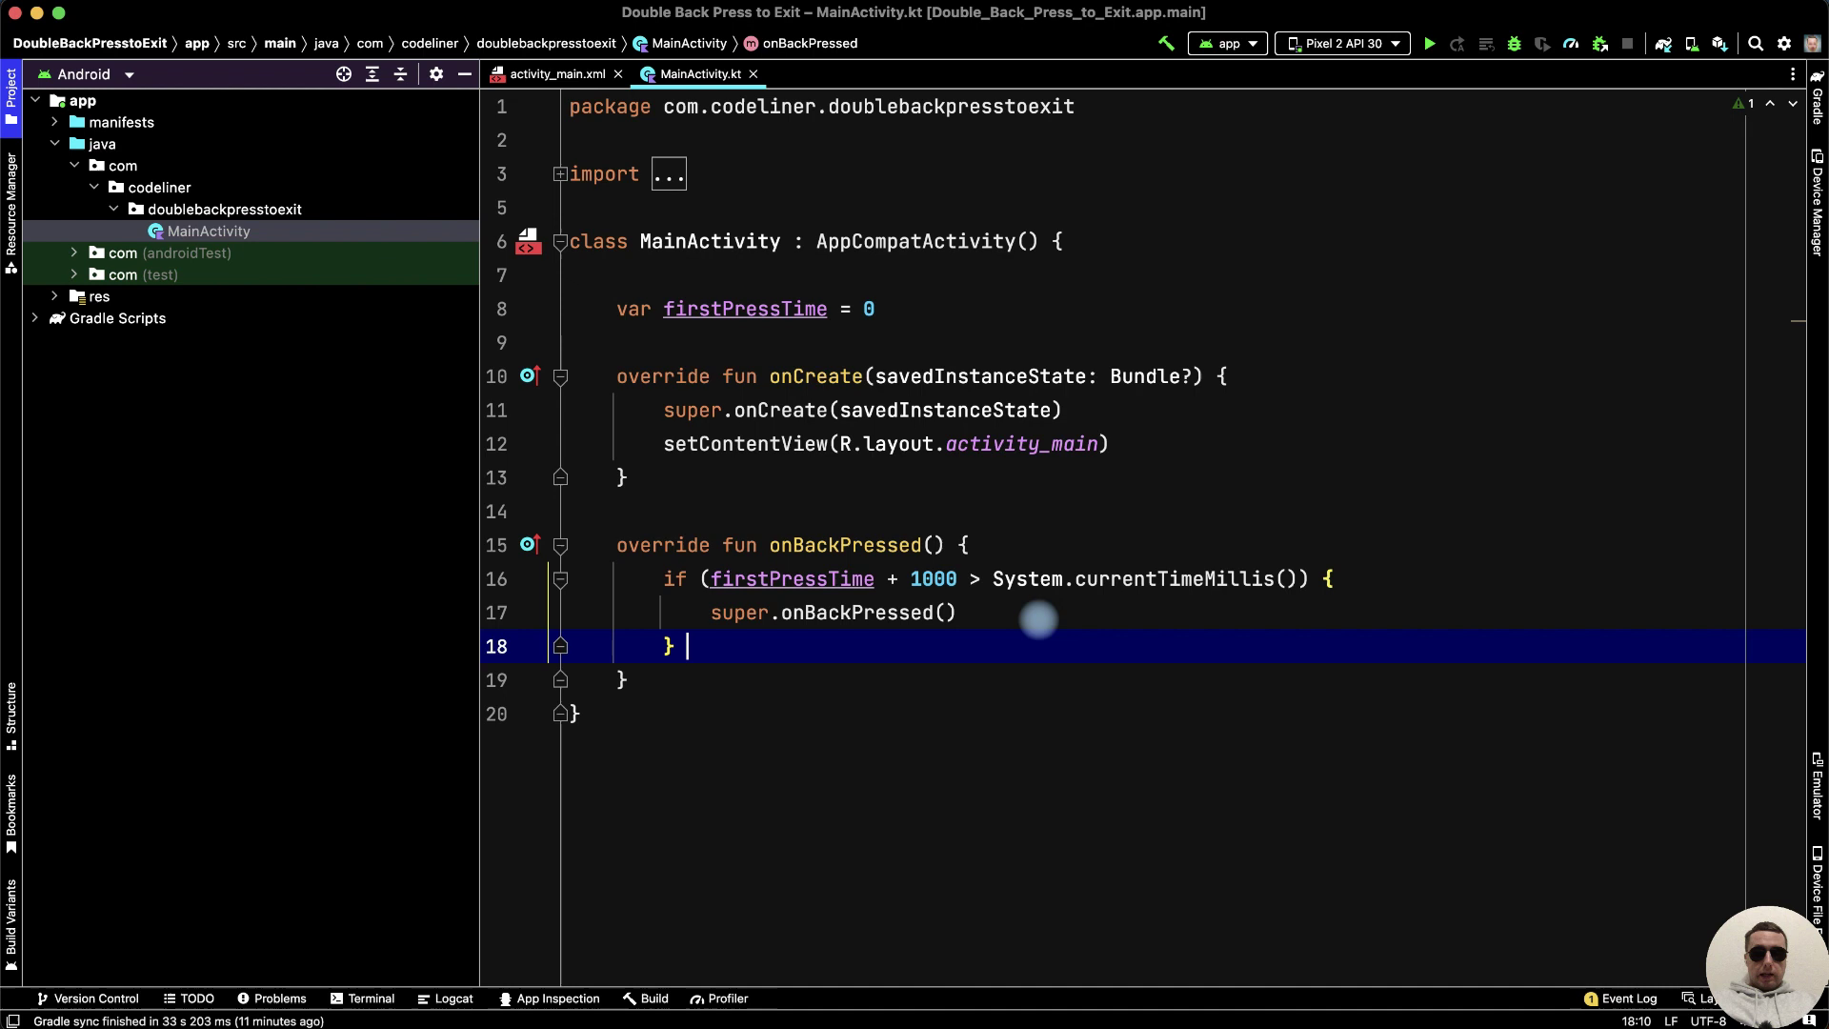
pyautogui.write('else {')
pyautogui.press('Return')
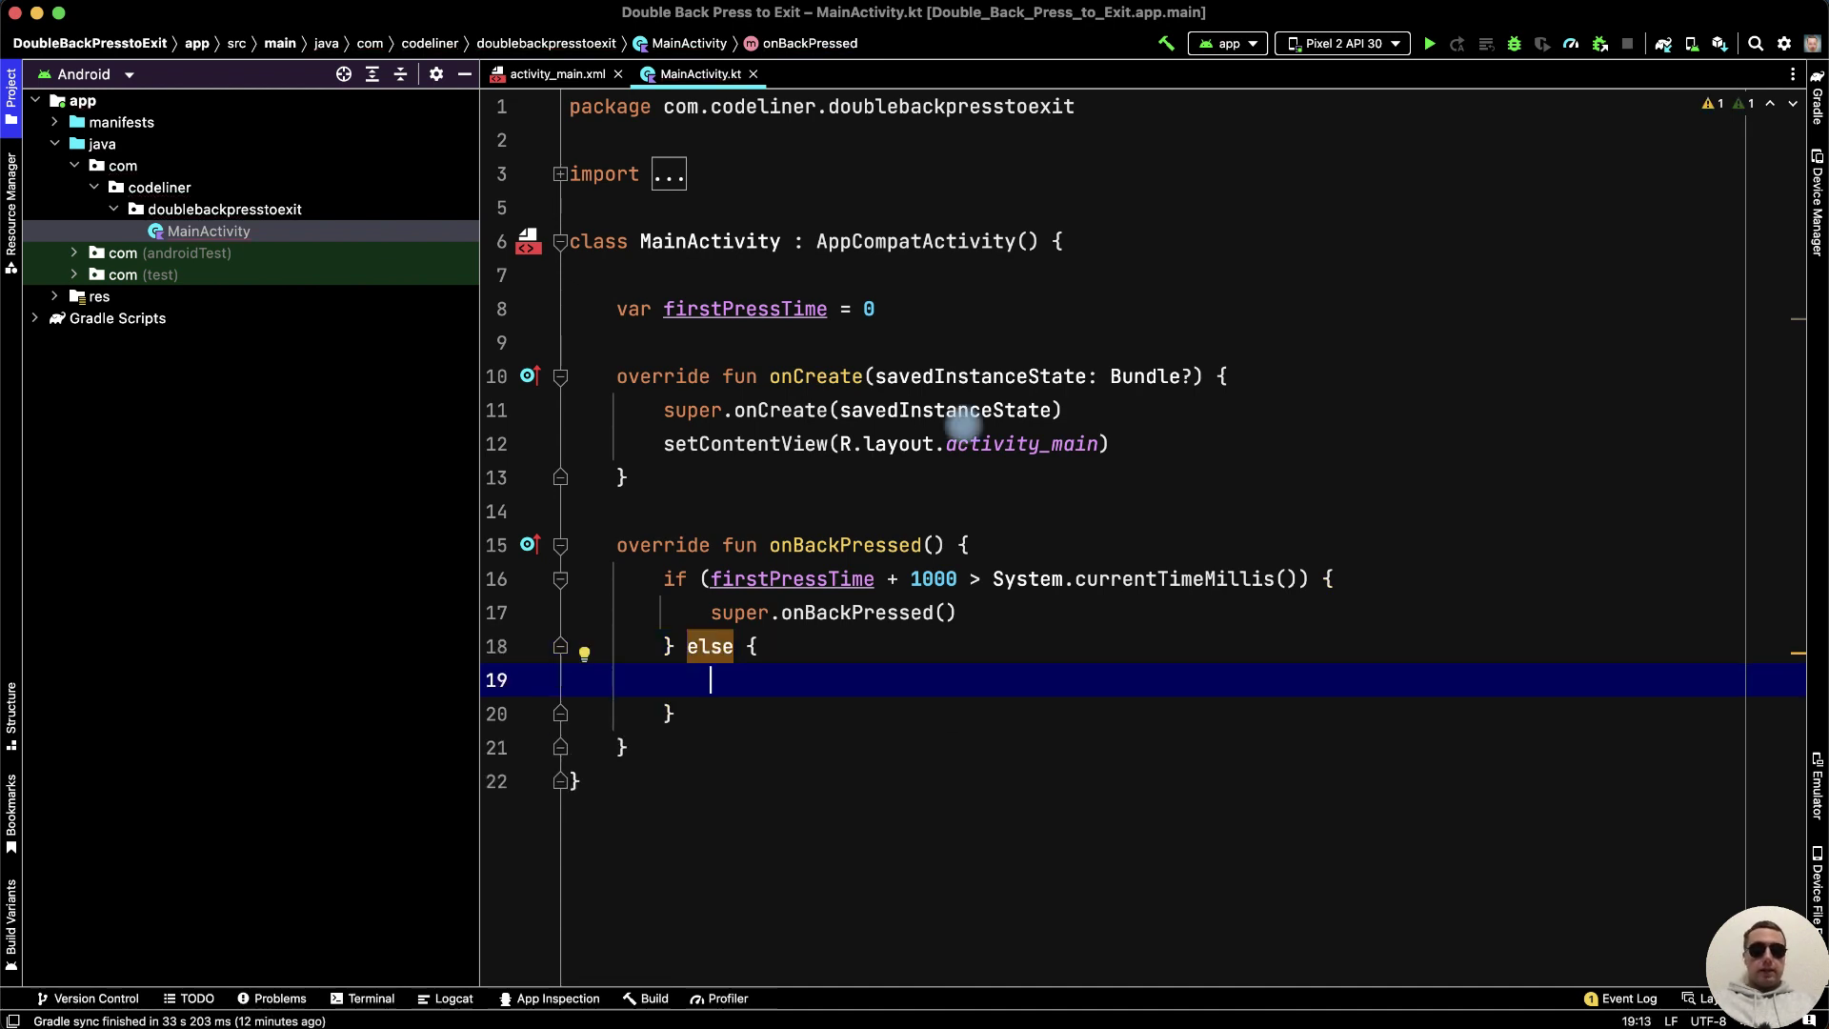
pyautogui.write('Toa')
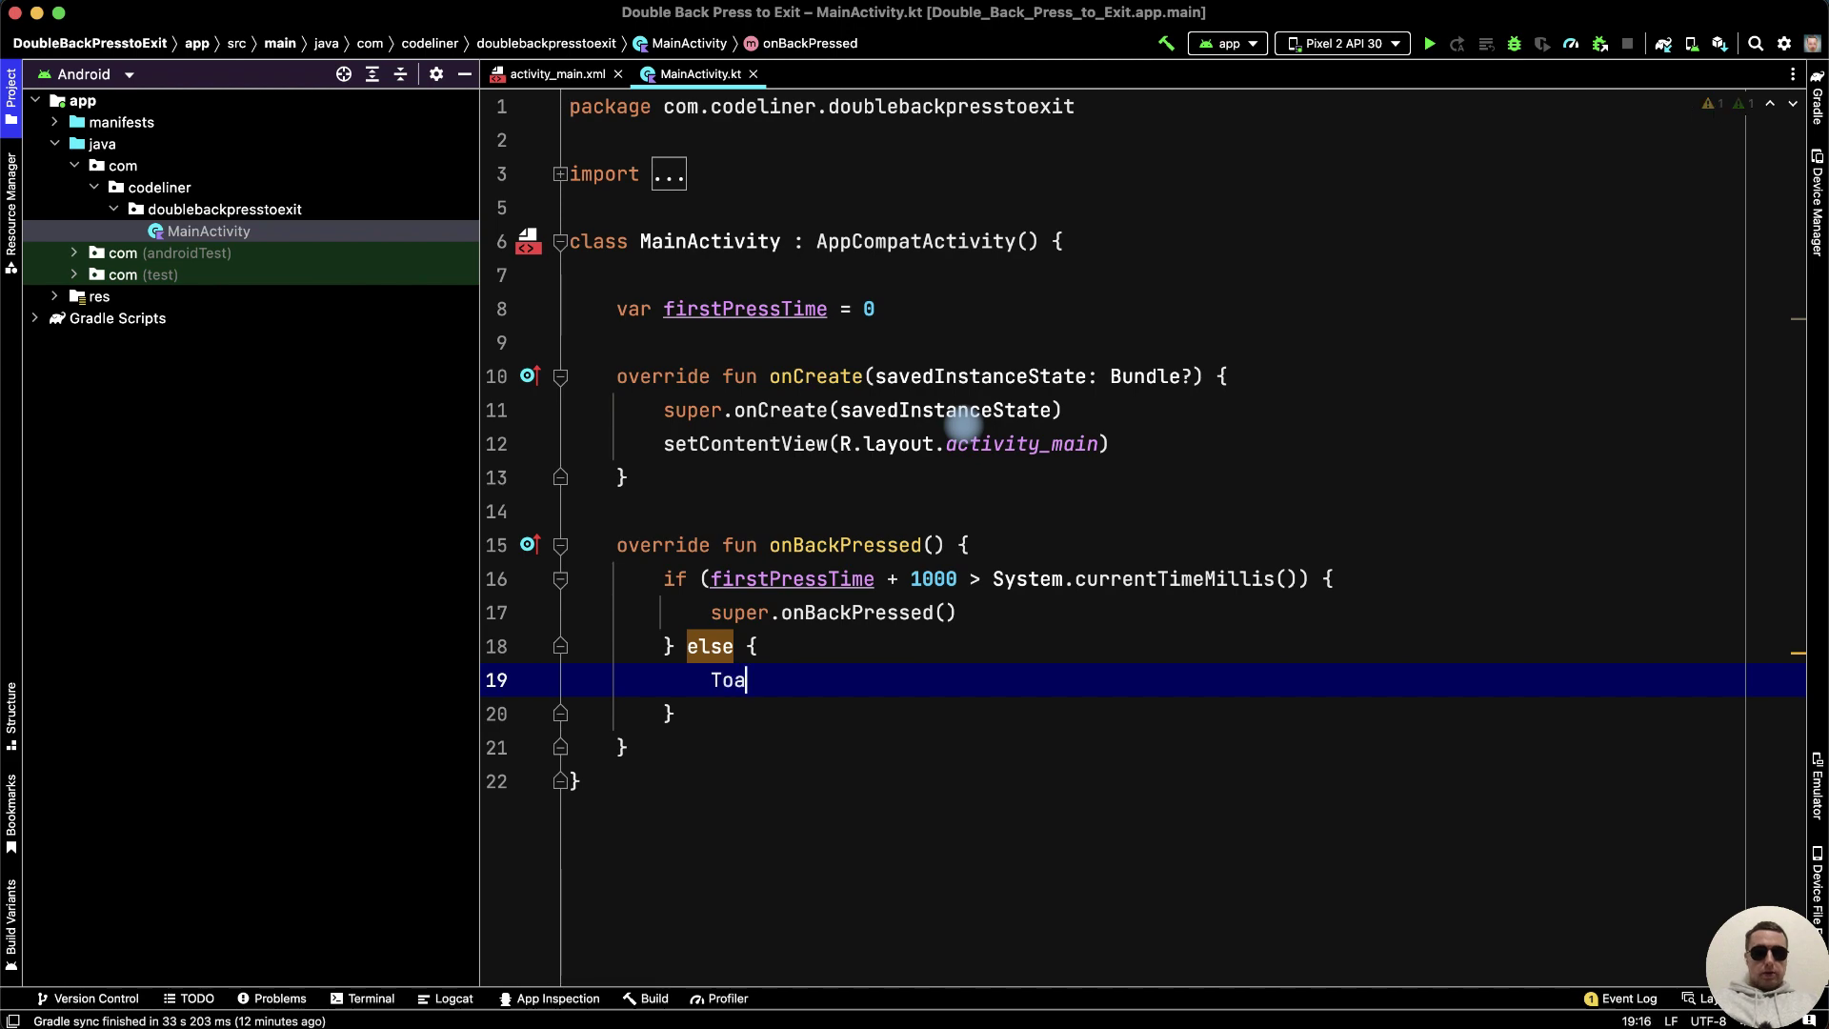
pyautogui.write('st')
pyautogui.press('Tab')
pyautogui.write('.')
pyautogui.press('Down')
pyautogui.press('Down')
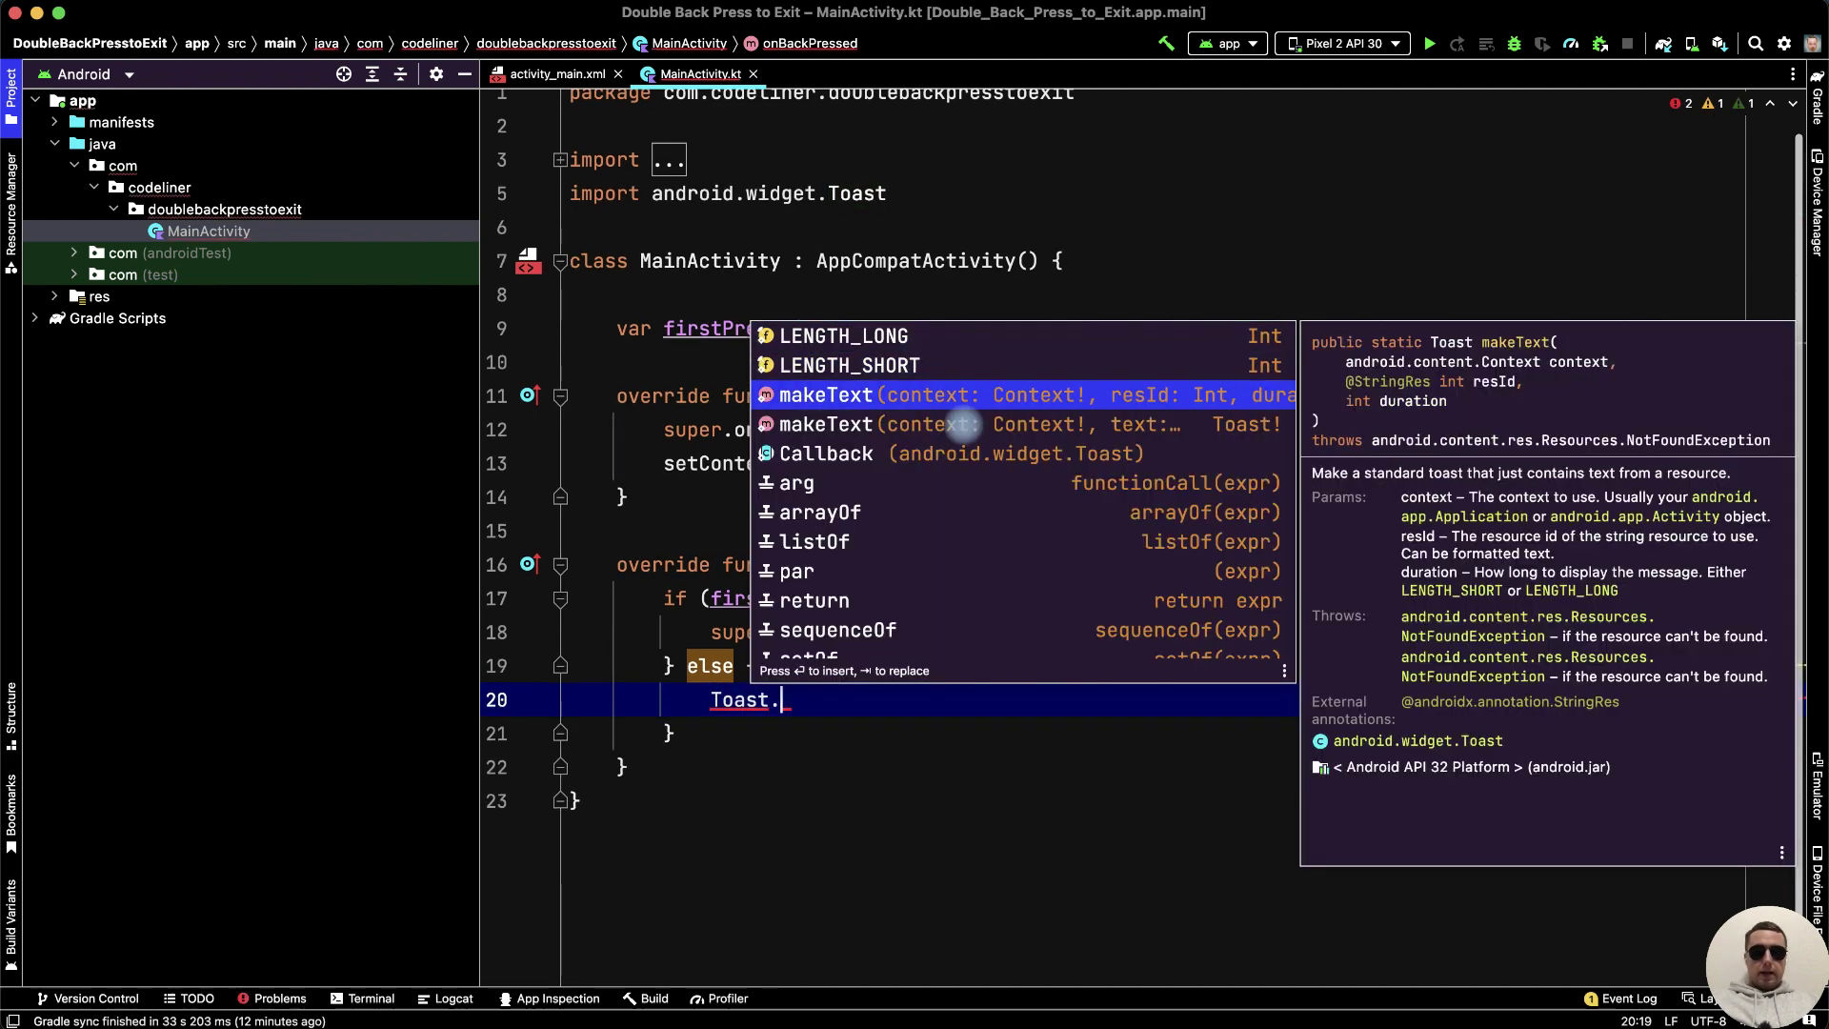
pyautogui.write('makeText(con')
pyautogui.press('Return')
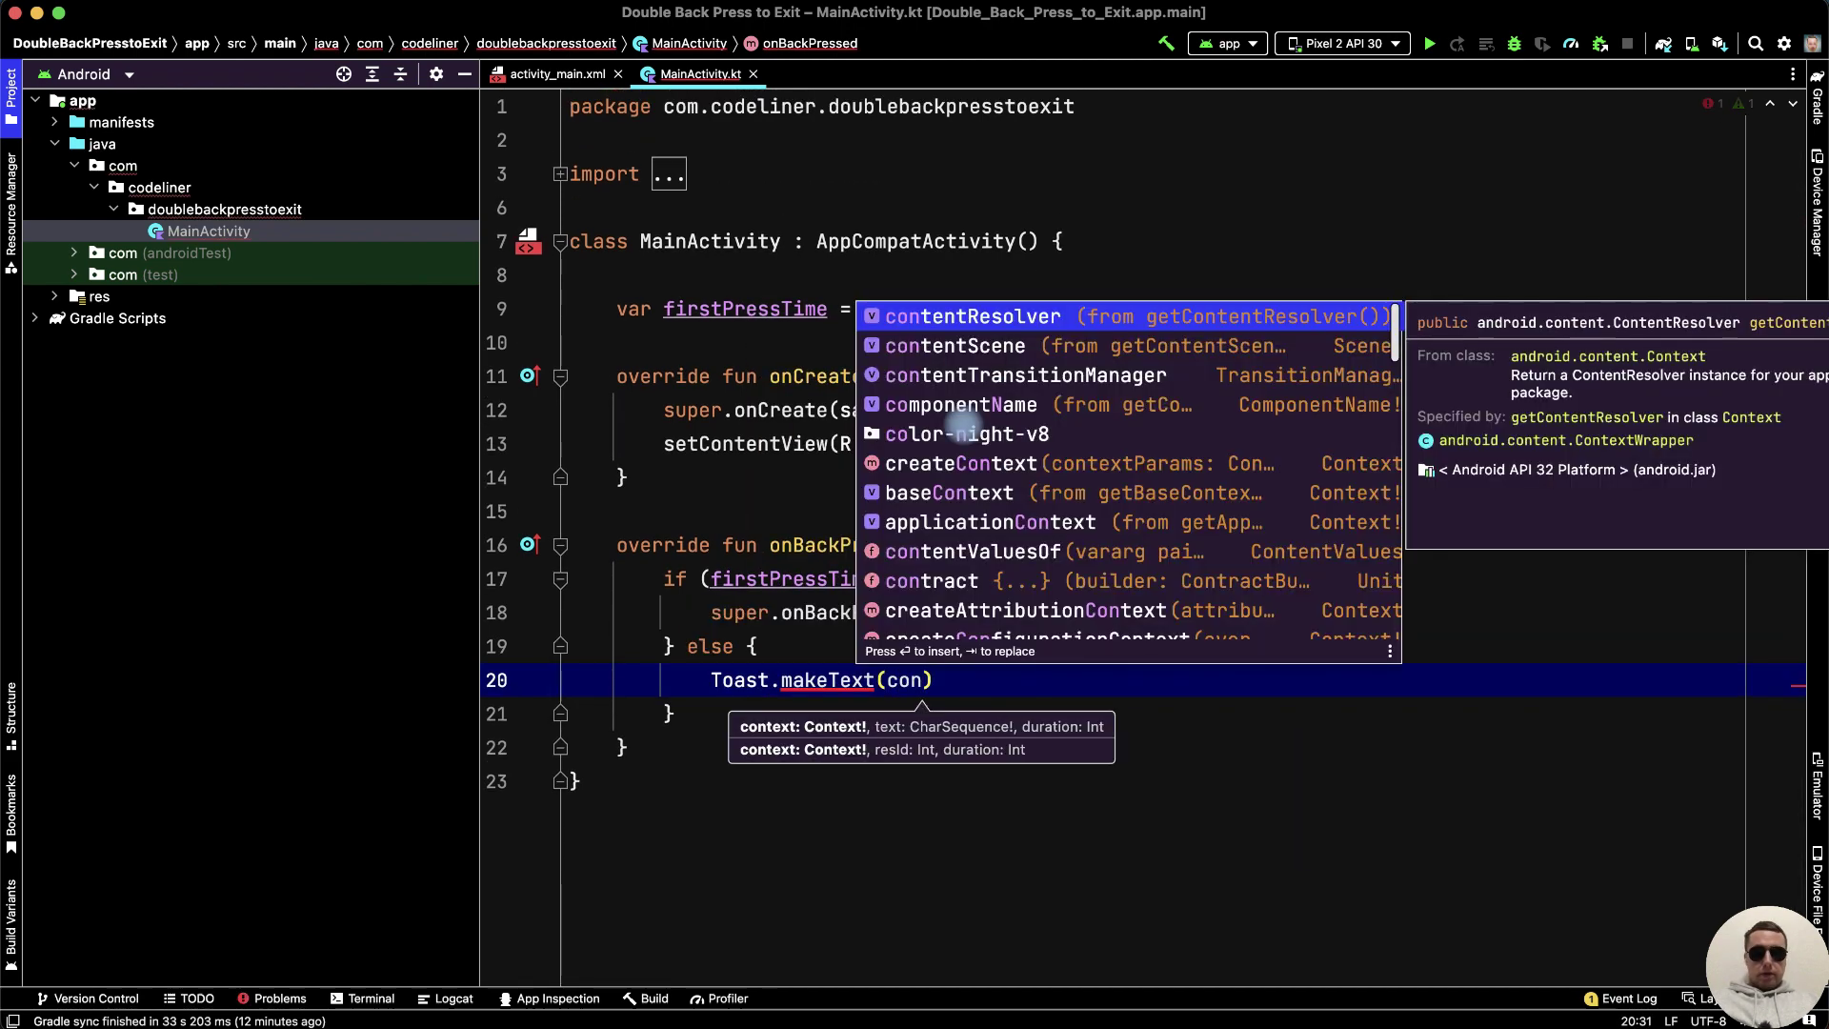
pyautogui.write('te')
# Complete the toast with baseContext, "Press Back Twice to Exit", Toast.LENGTH_SHORT and show().
pyautogui.press('Down')
pyautogui.press('Down')
pyautogui.press('Return')
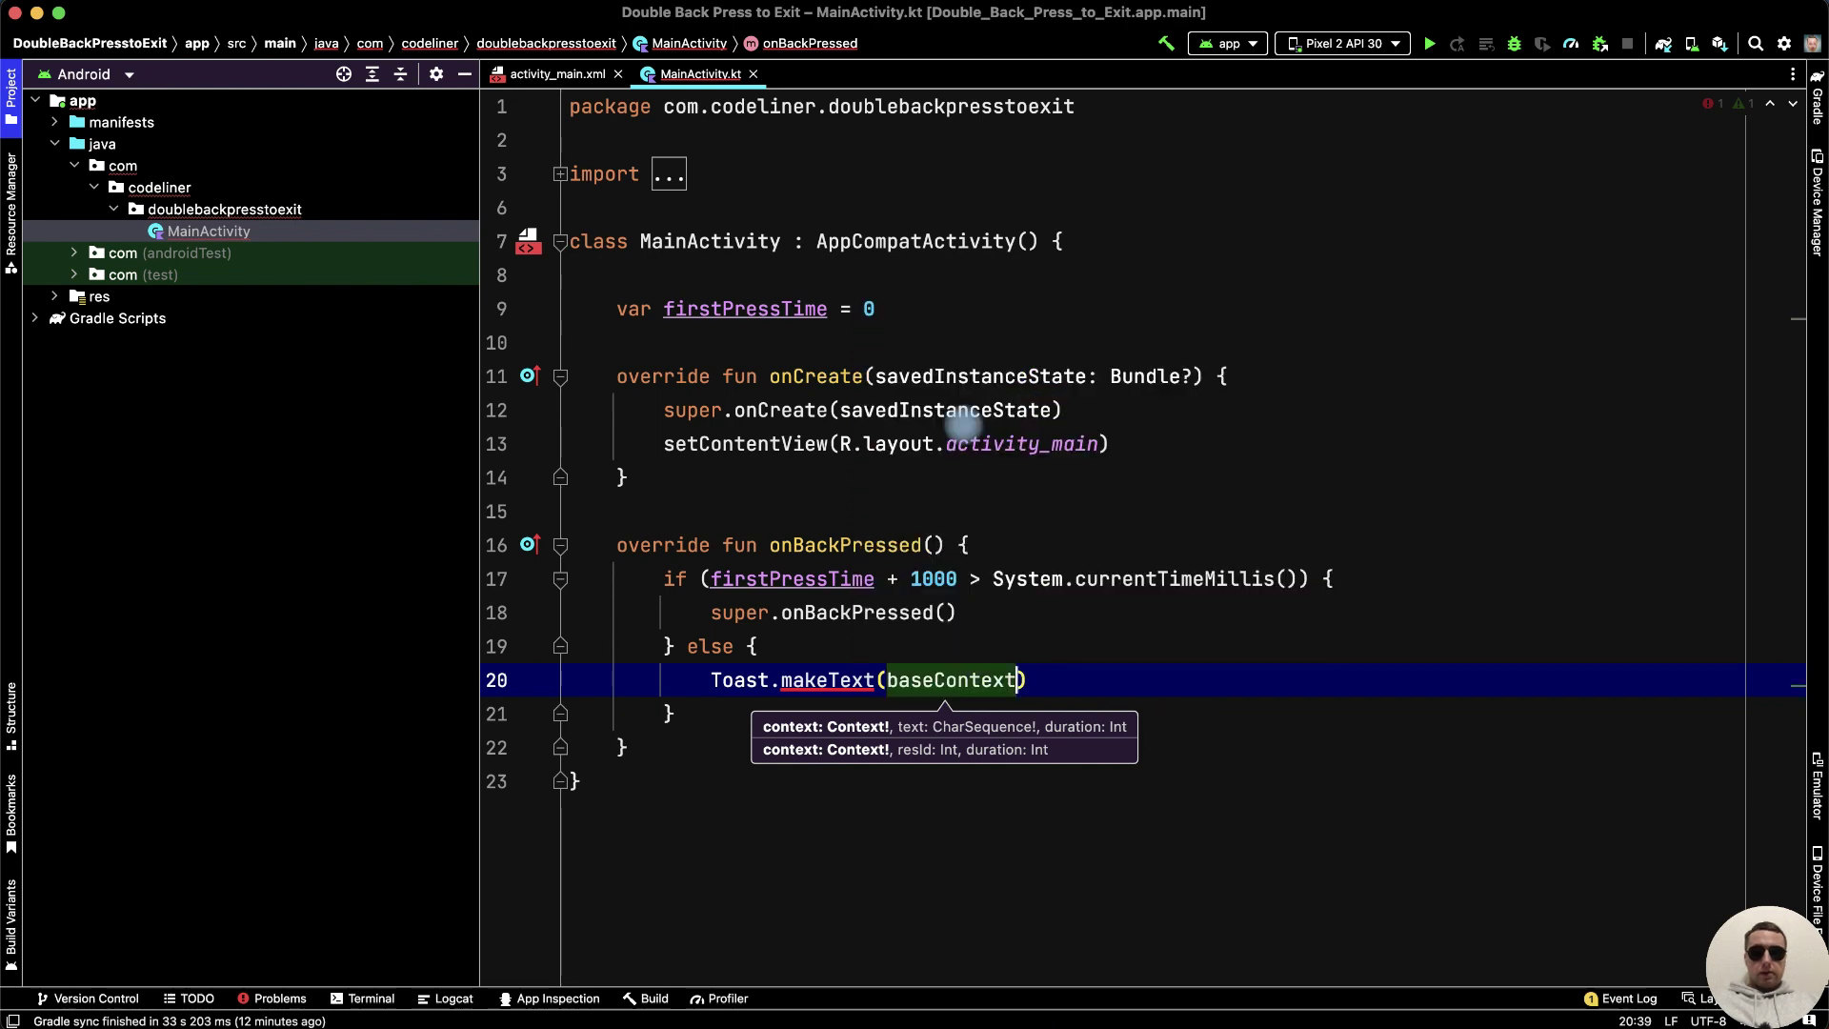
pyautogui.write(', "Pr')
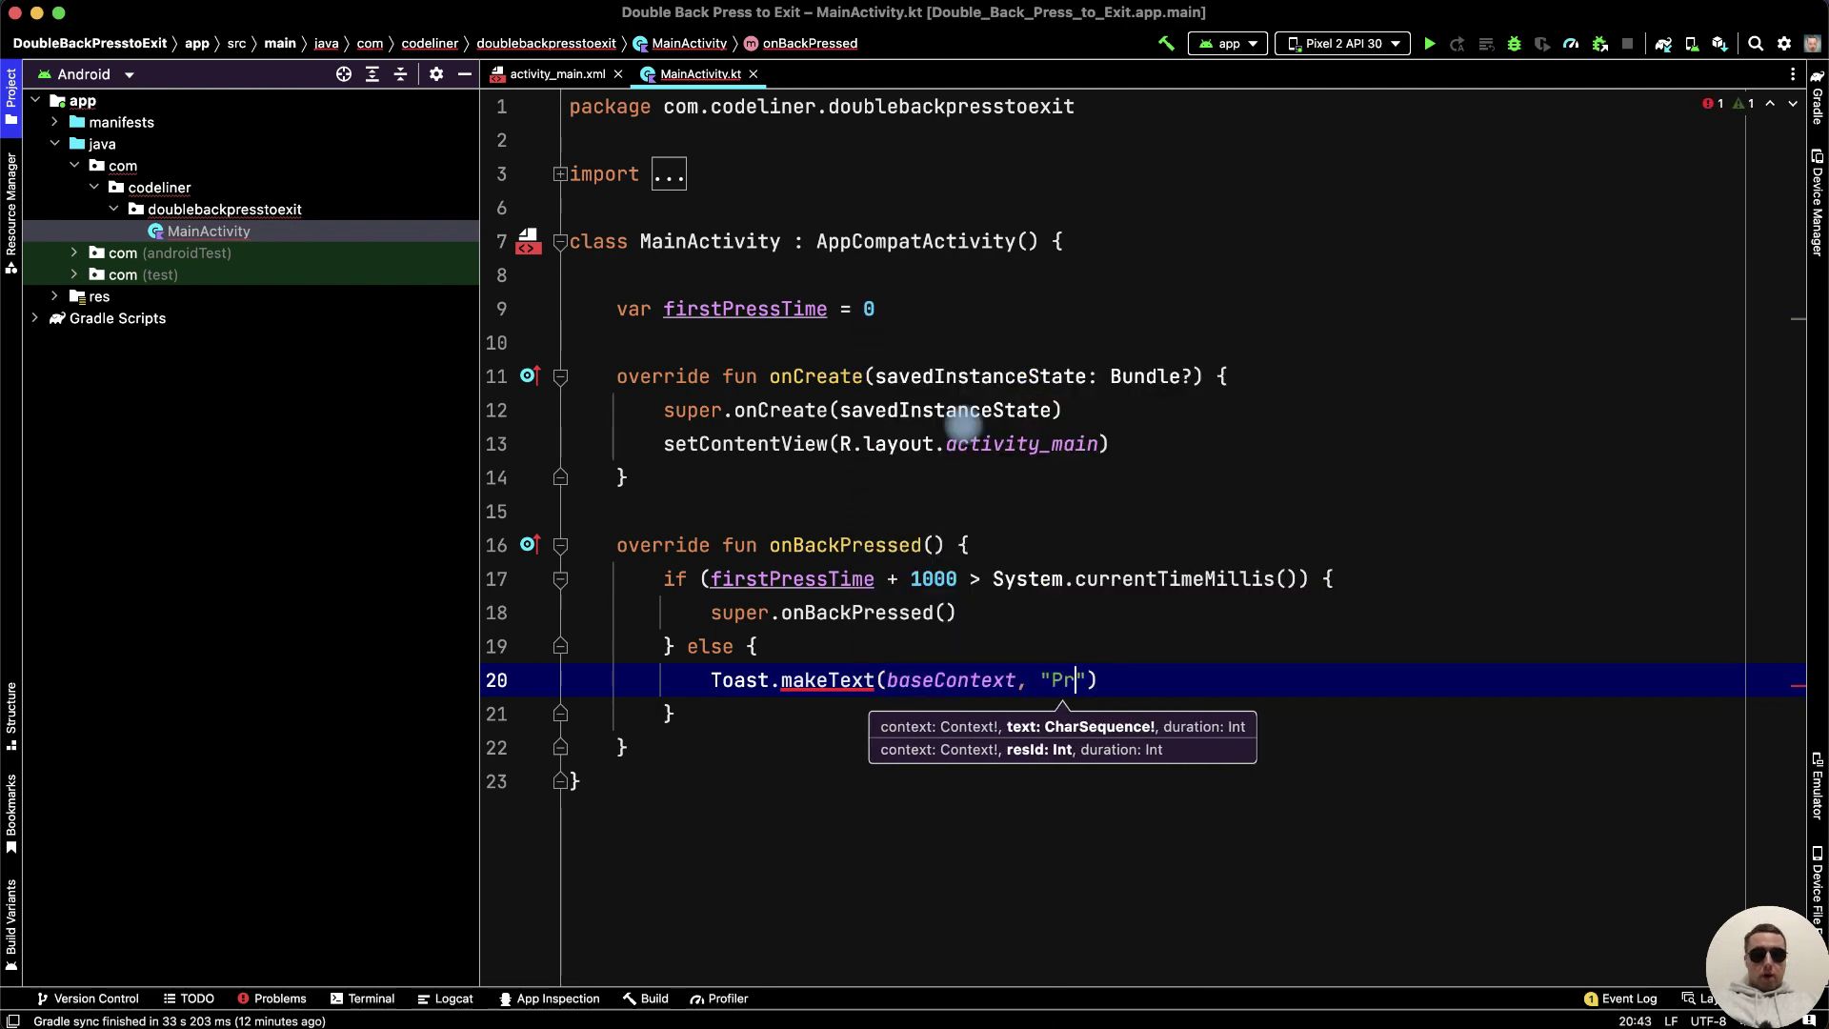
pyautogui.write(' ck')
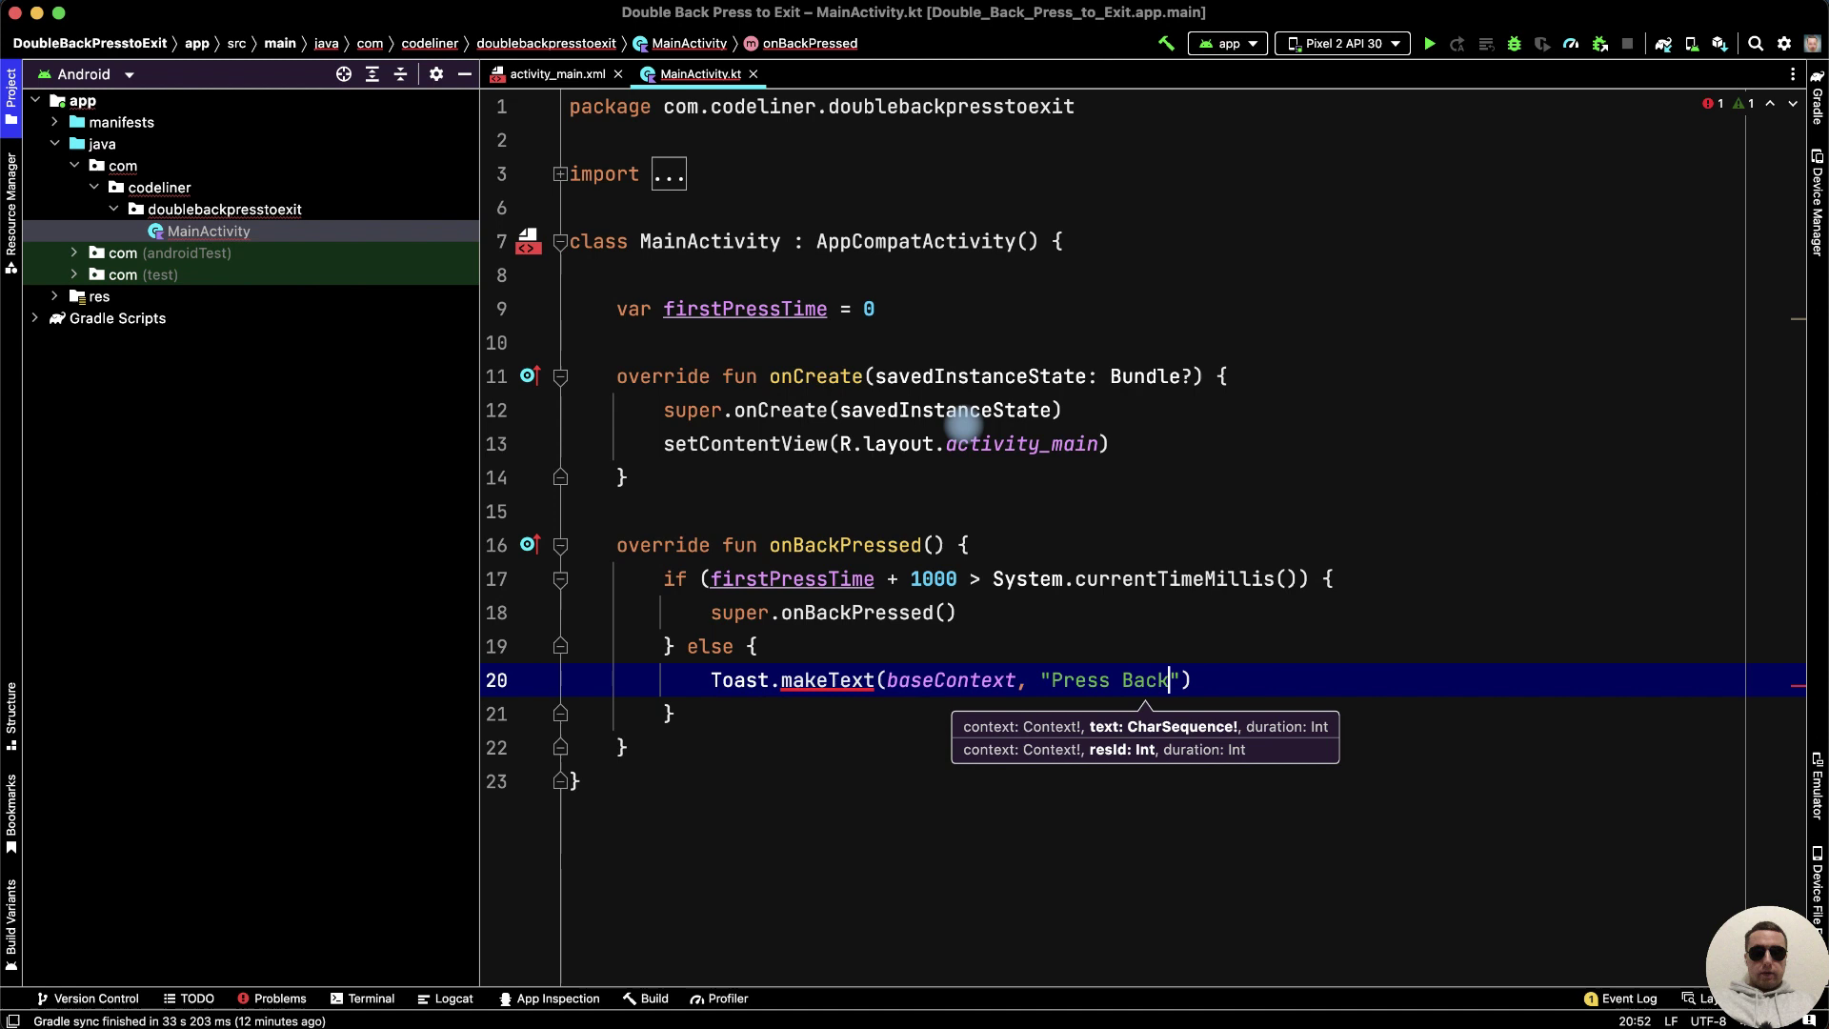
pyautogui.write(' Twice to Exit')
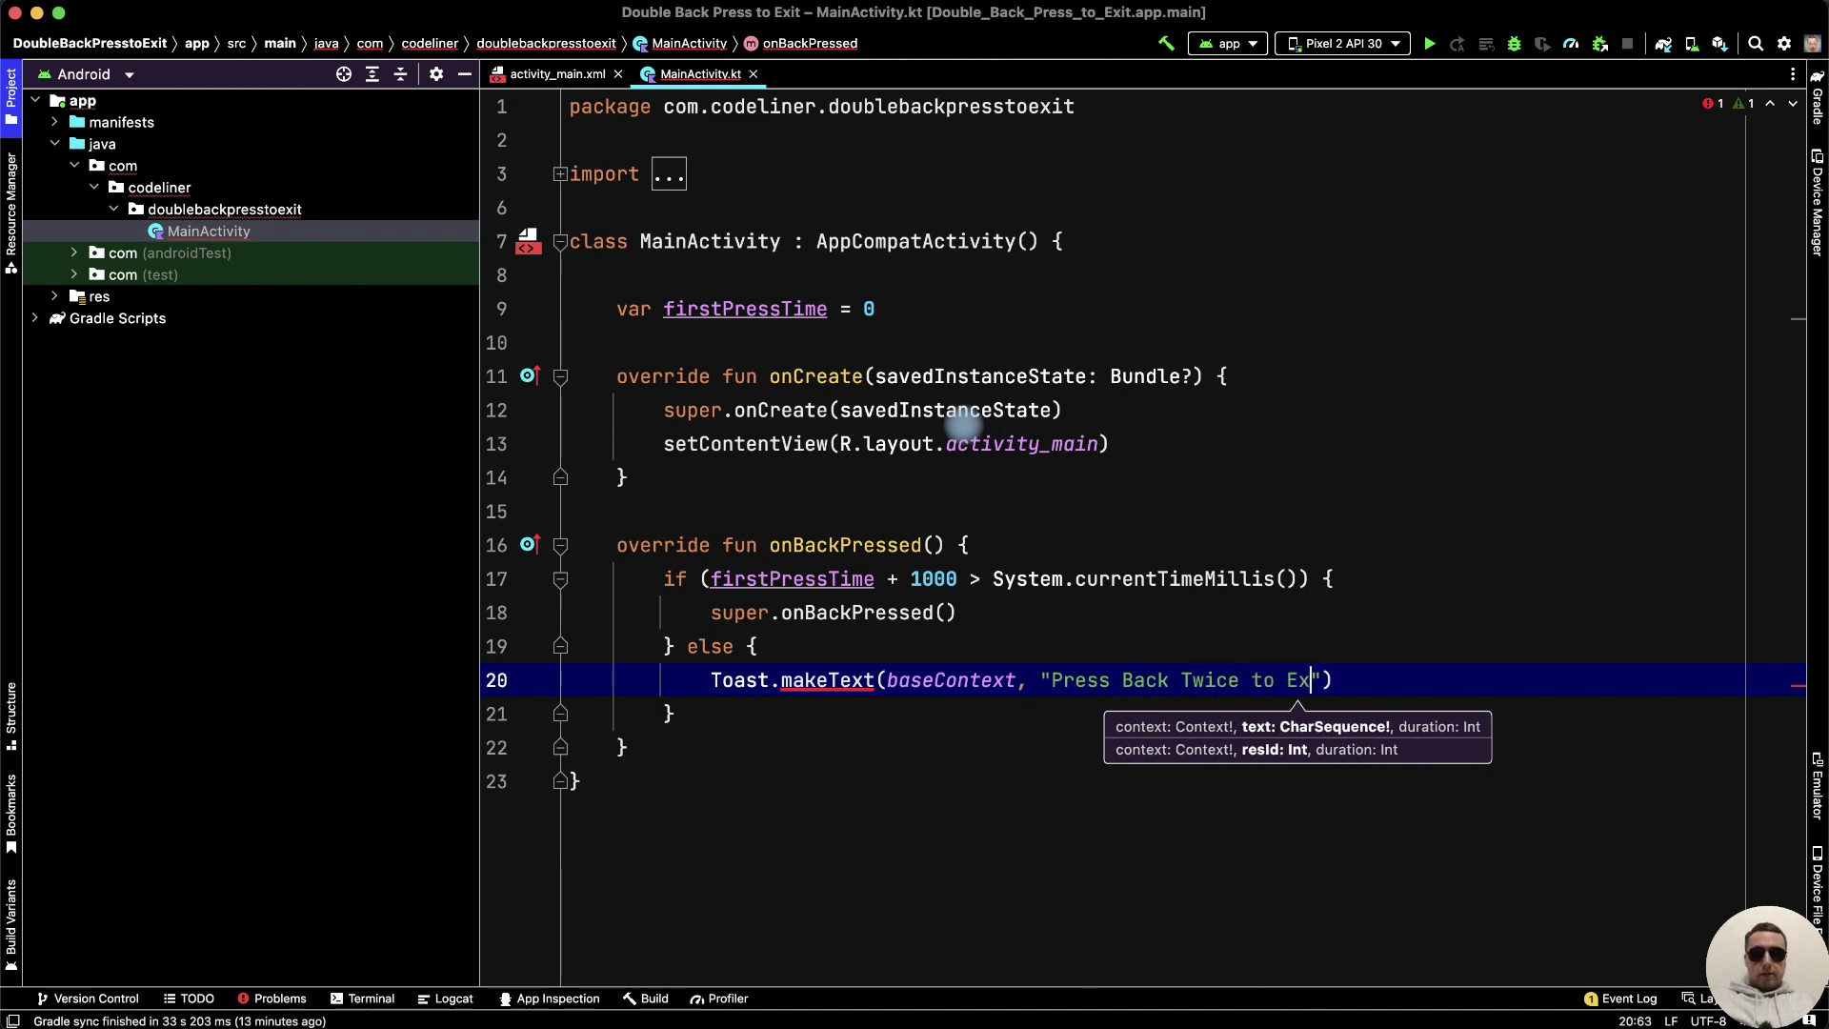
pyautogui.press('Right')
pyautogui.write(', Toast')
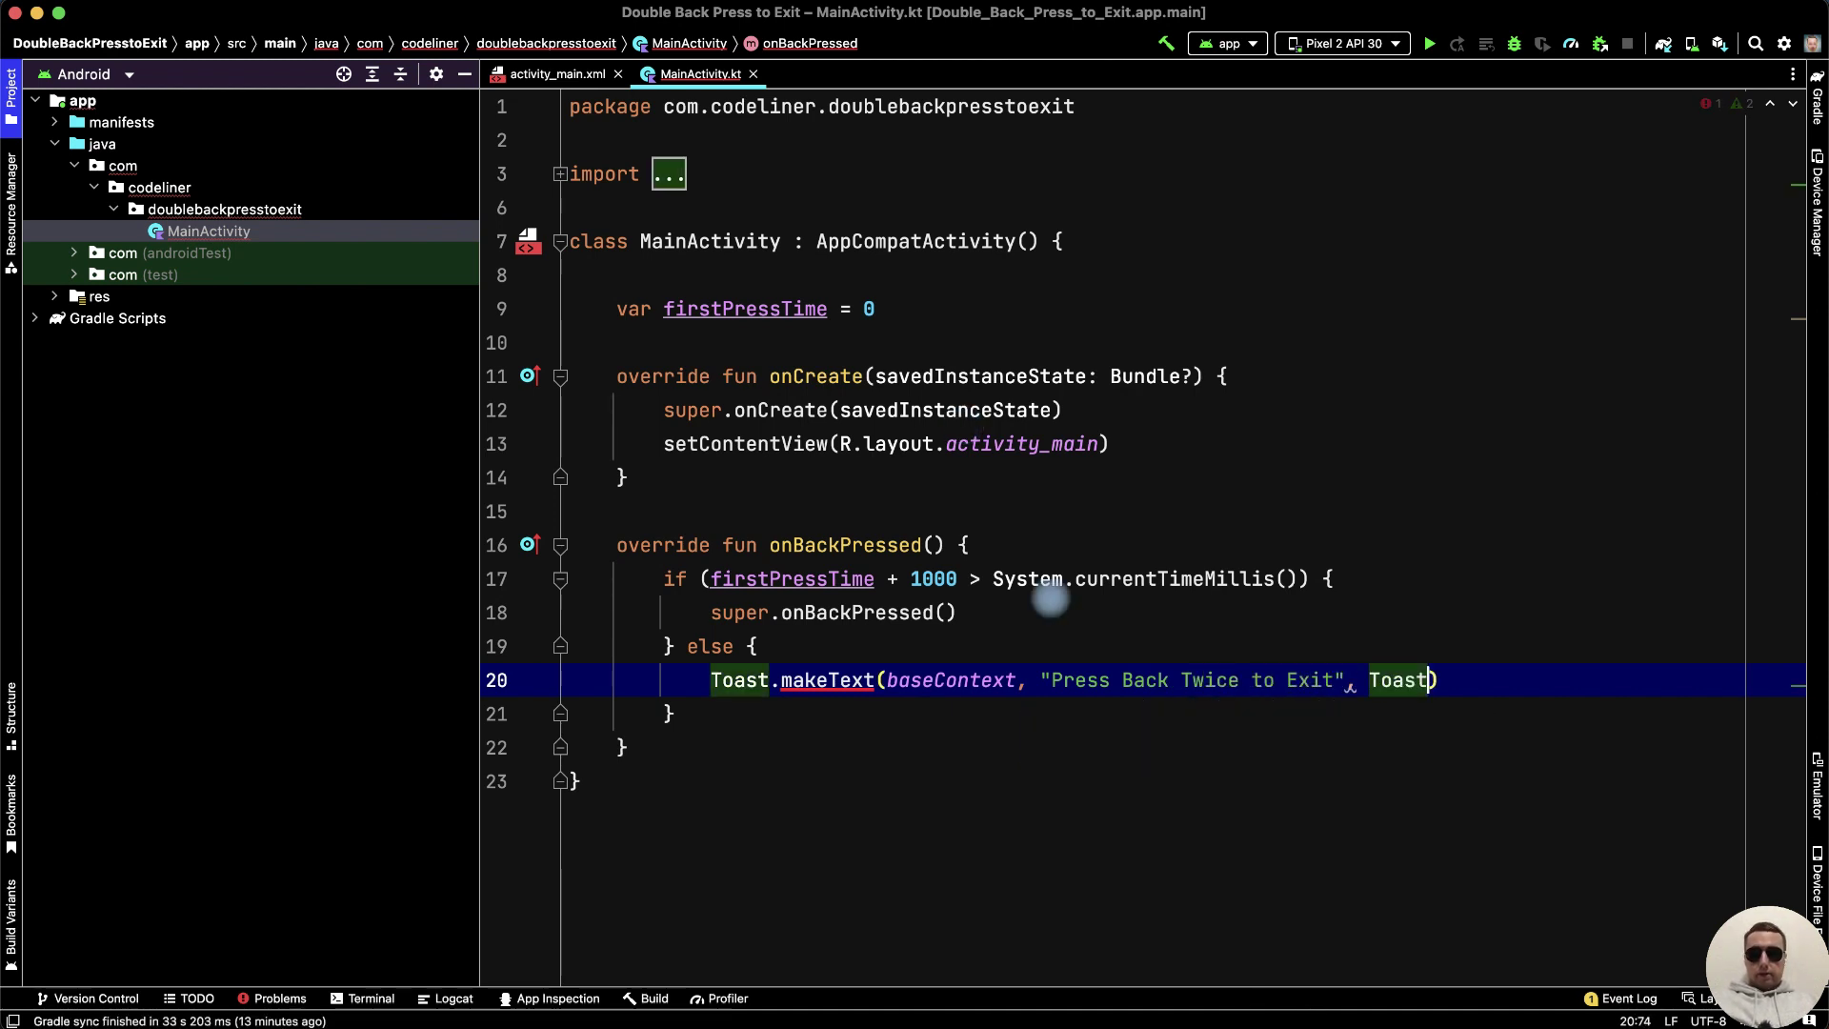
pyautogui.write('.')
pyautogui.press('Return')
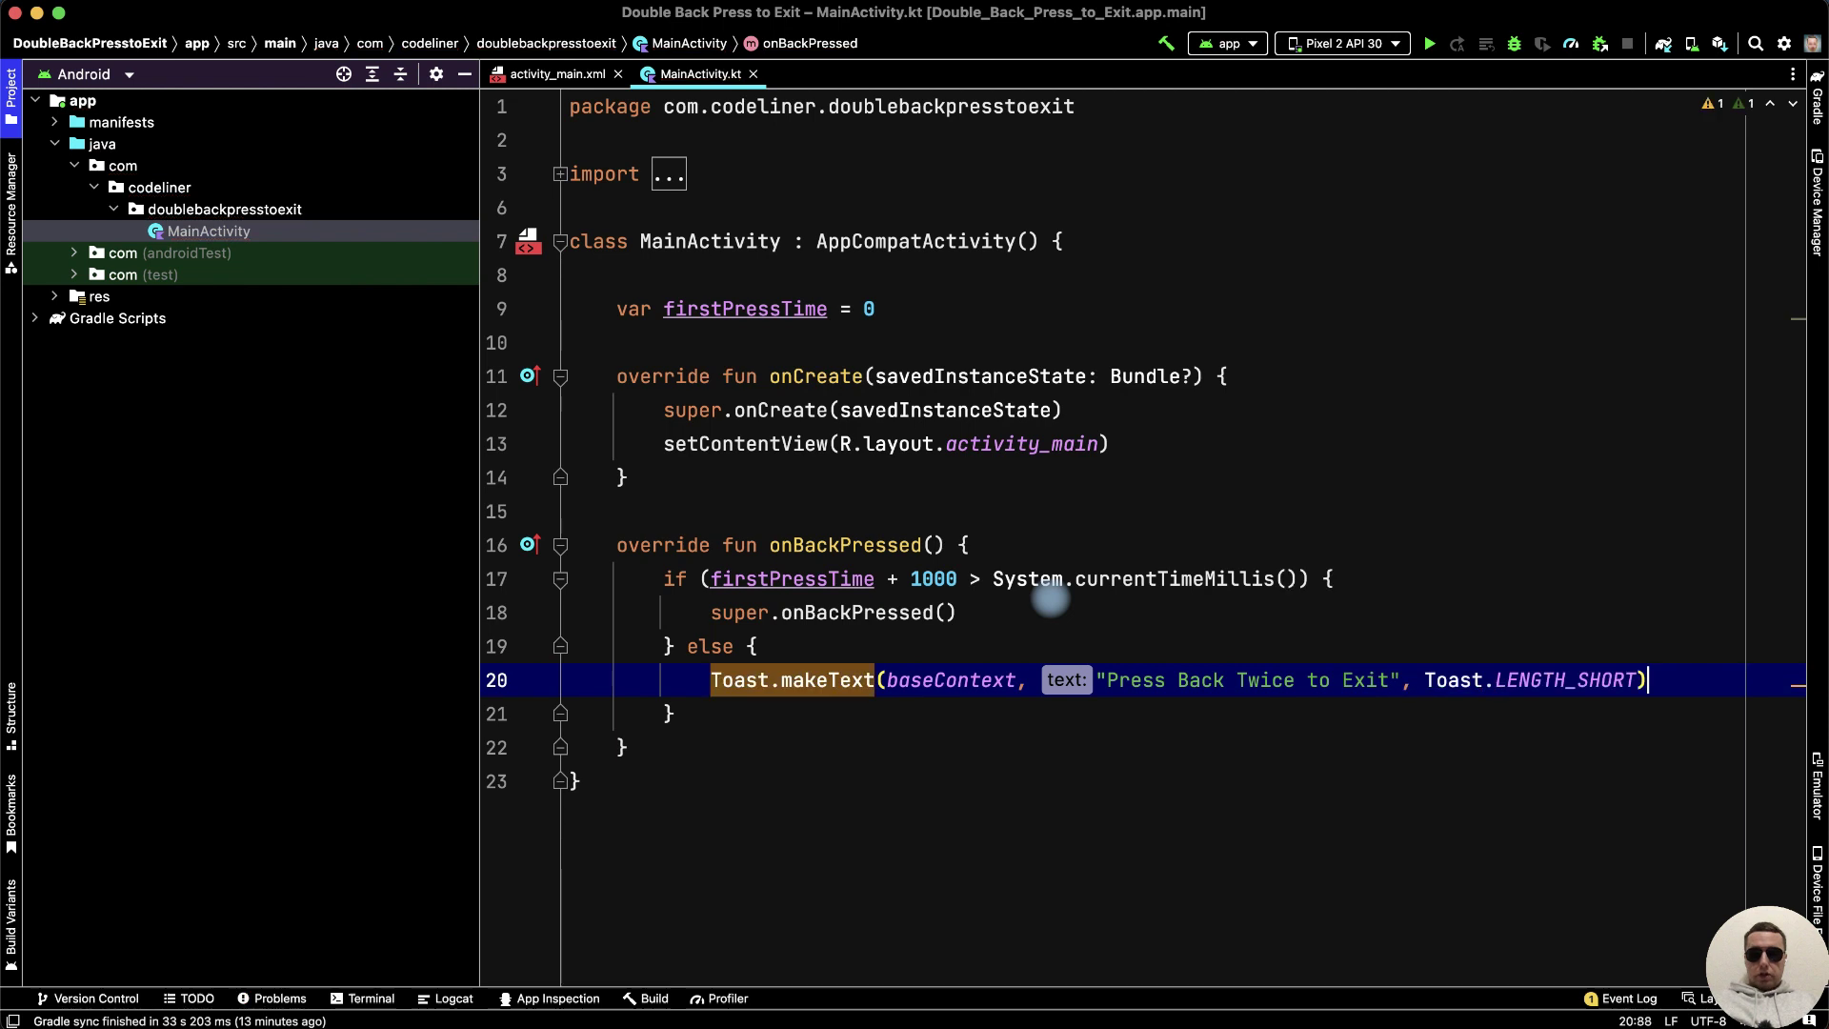
pyautogui.write('.show()')
# After the if/else, assign firstPressTime = System.currentTimeMillis().
pyautogui.click(683, 713)
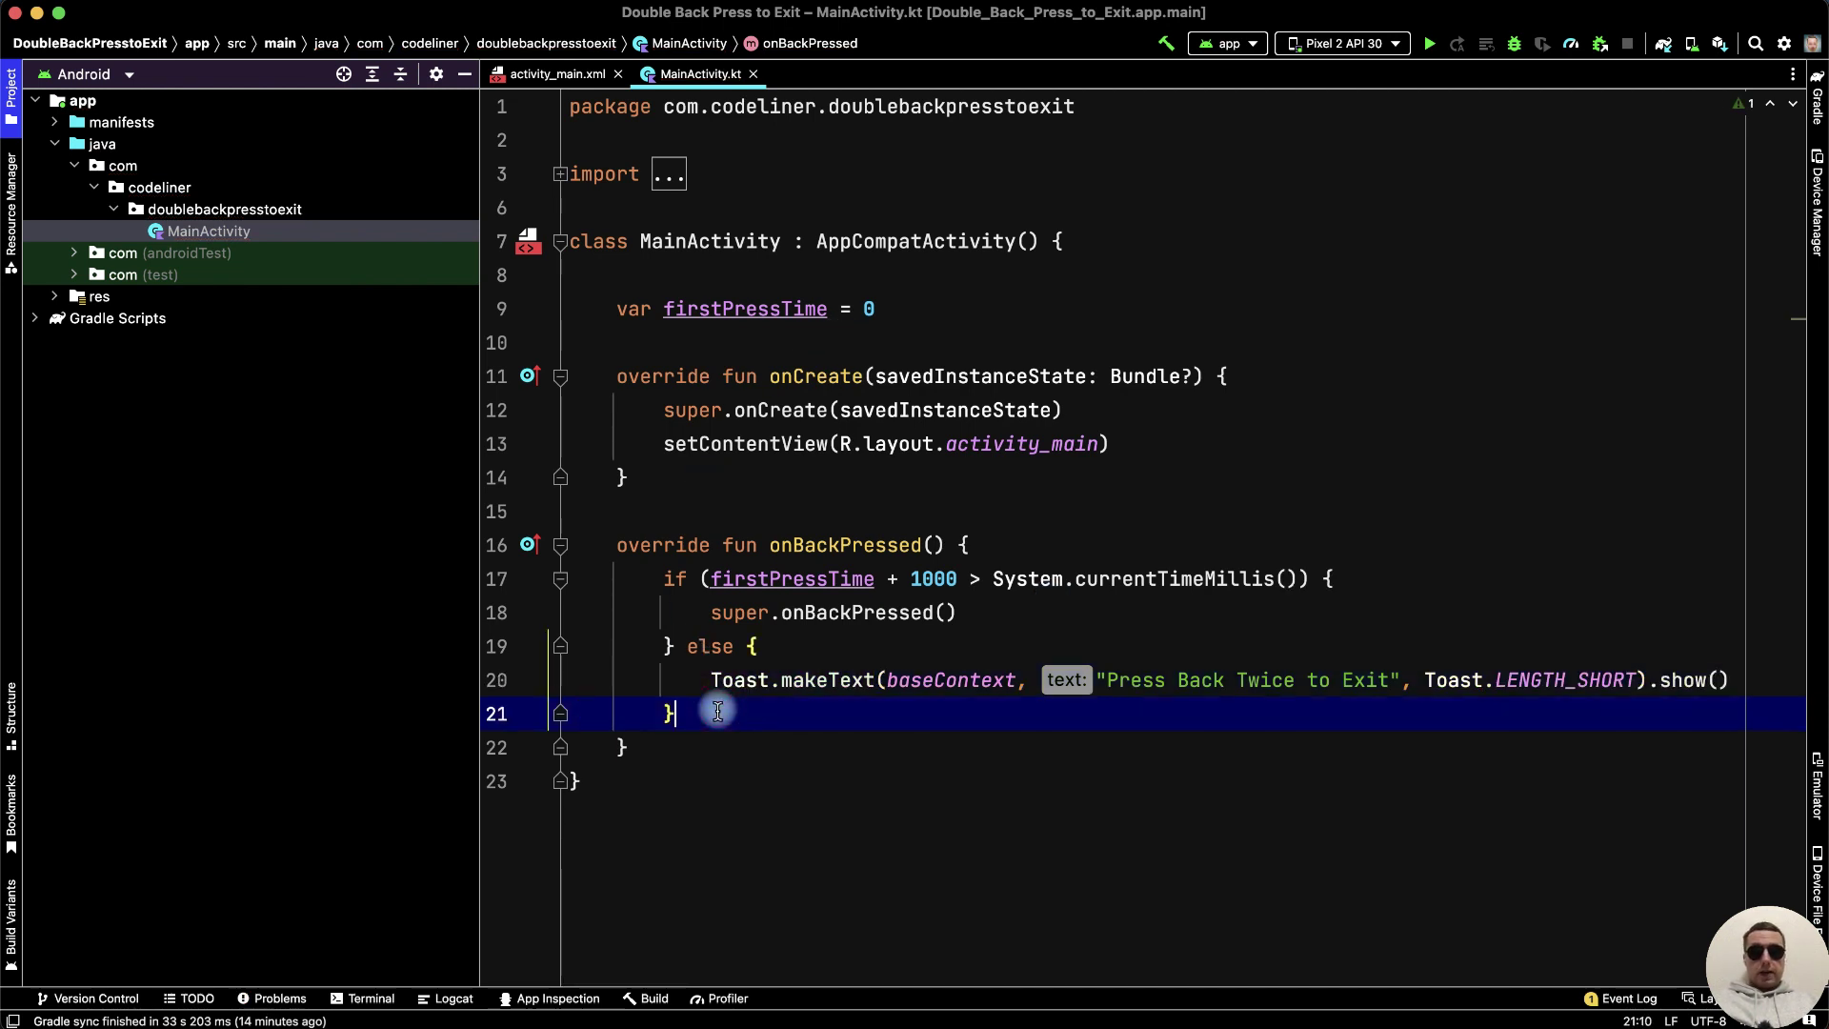
pyautogui.press('Return')
pyautogui.write('fir')
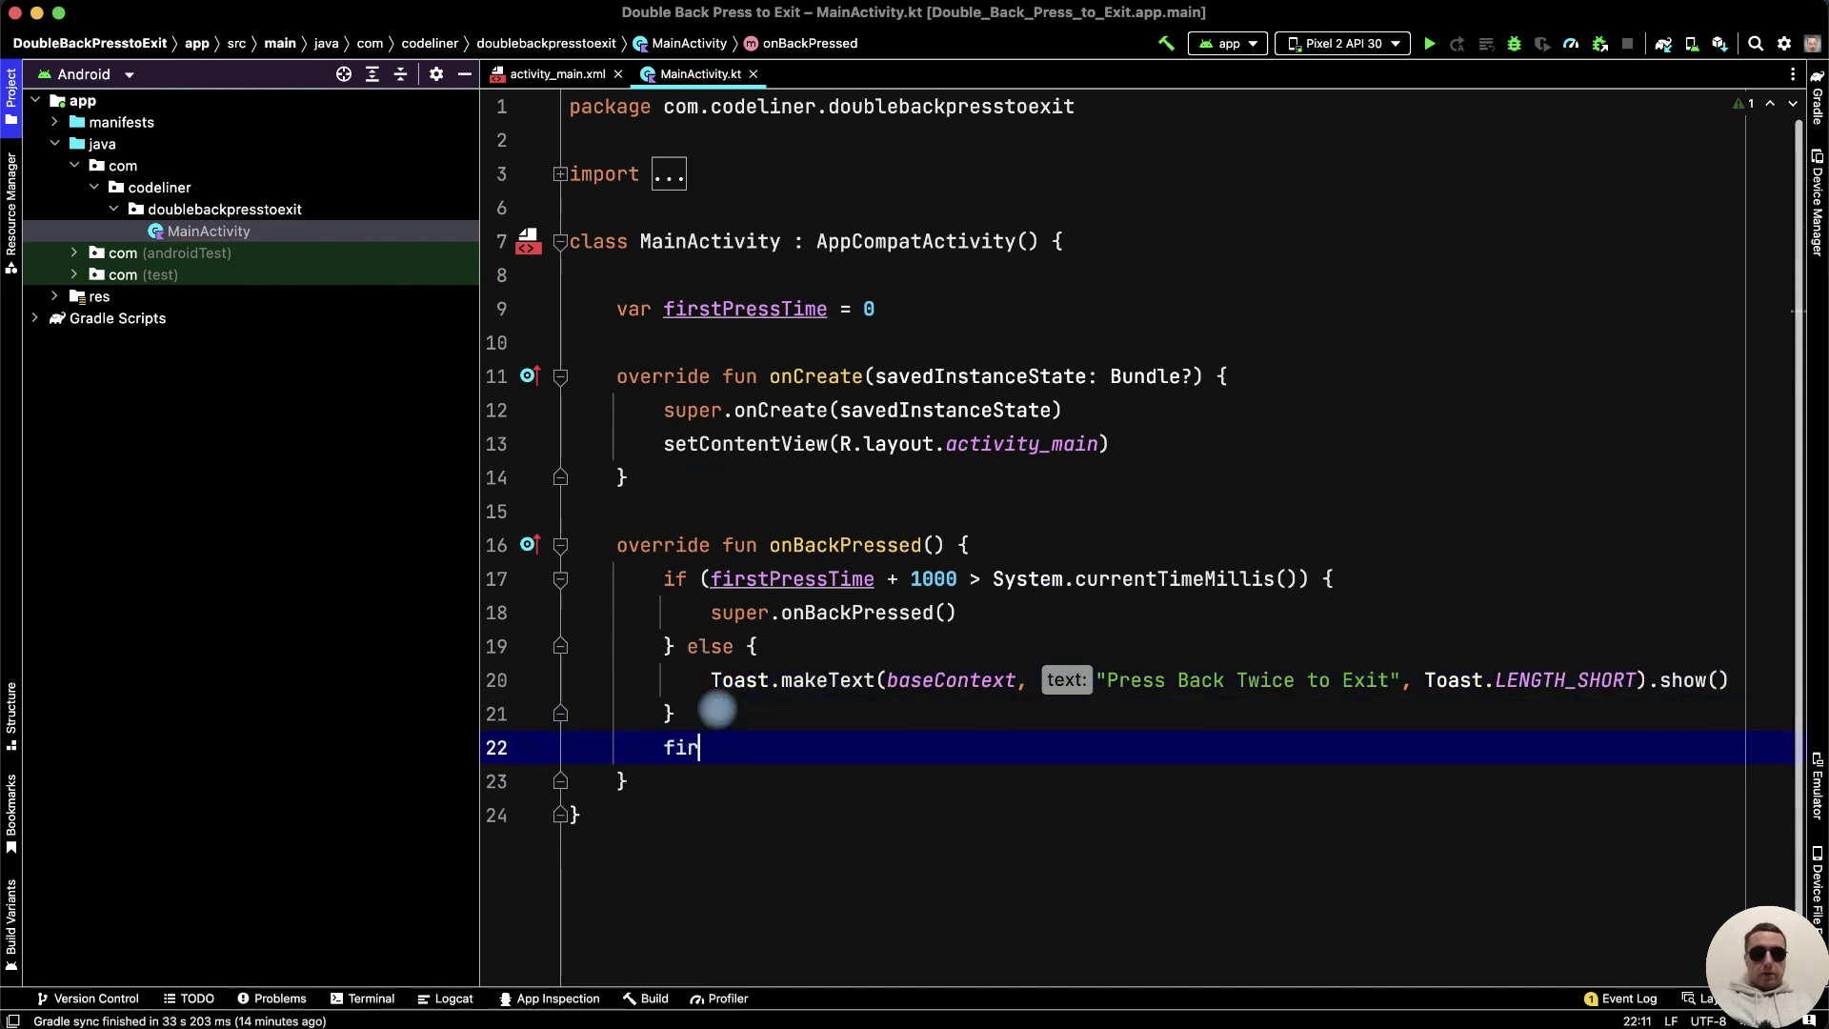
pyautogui.write('s')
pyautogui.press('Return')
pyautogui.write('= ')
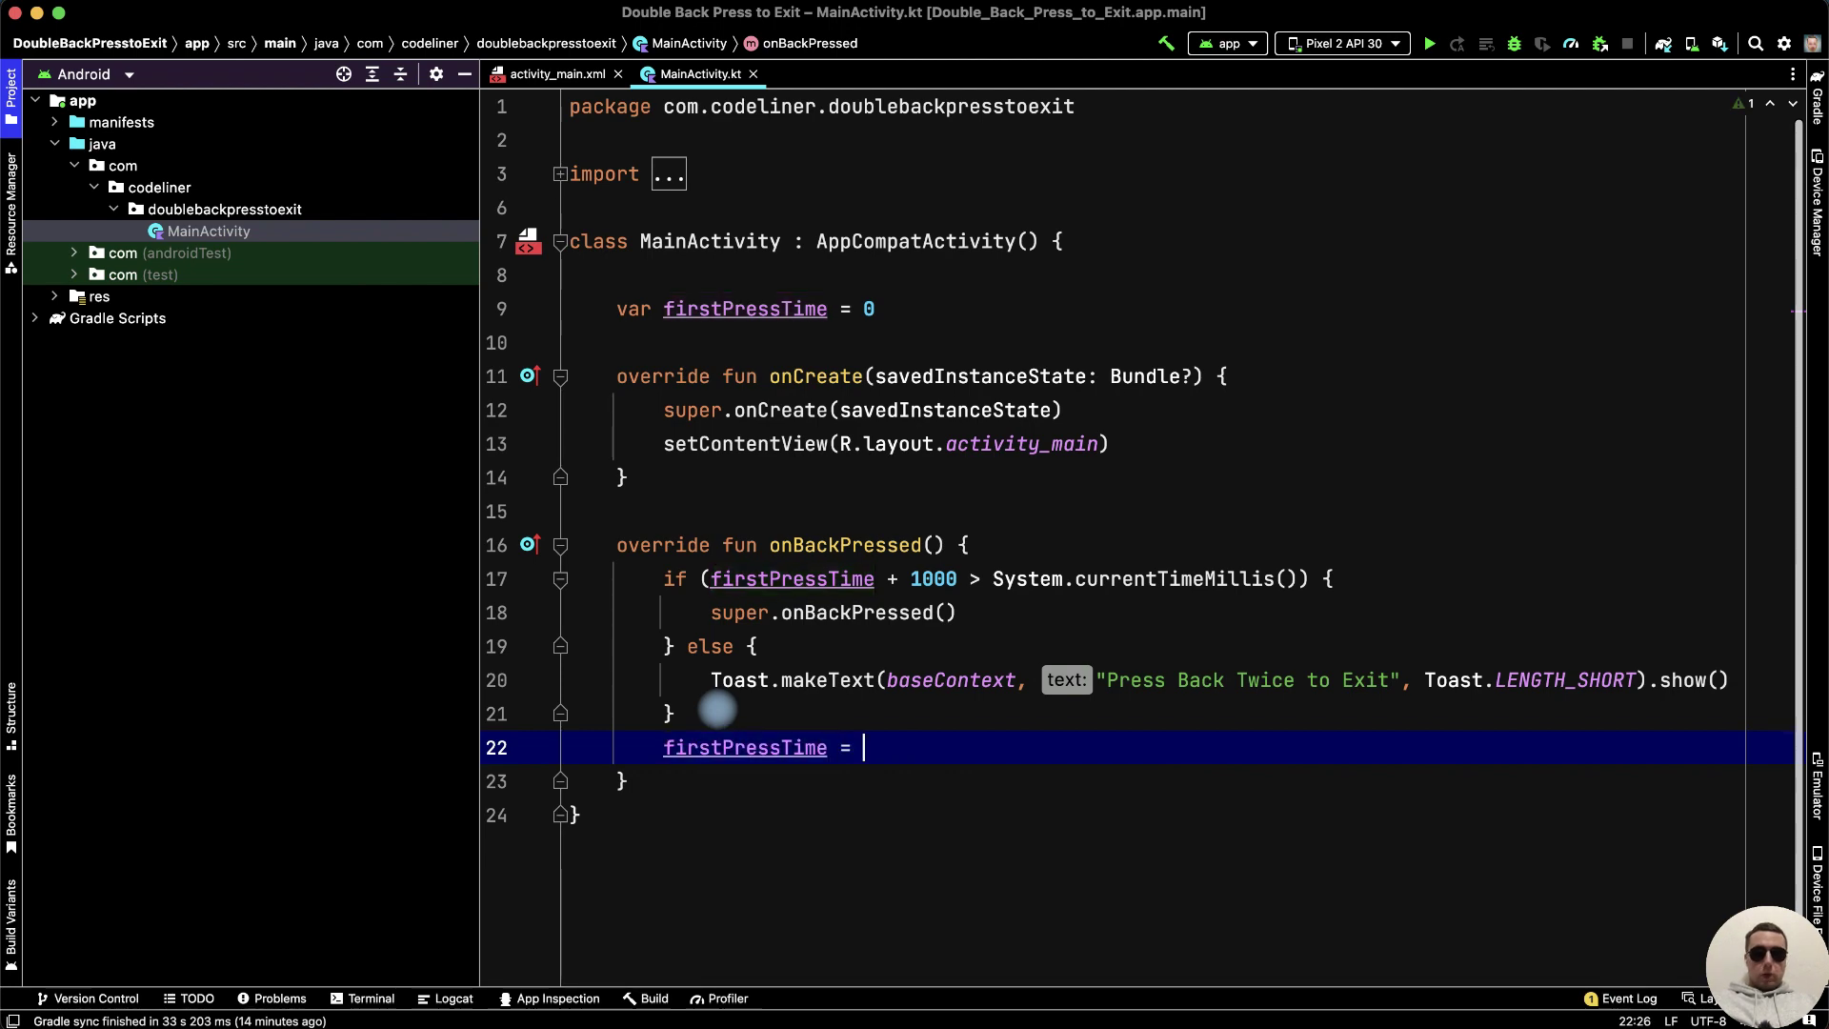
pyautogui.write('Sys')
pyautogui.press('Return')
pyautogui.write('.')
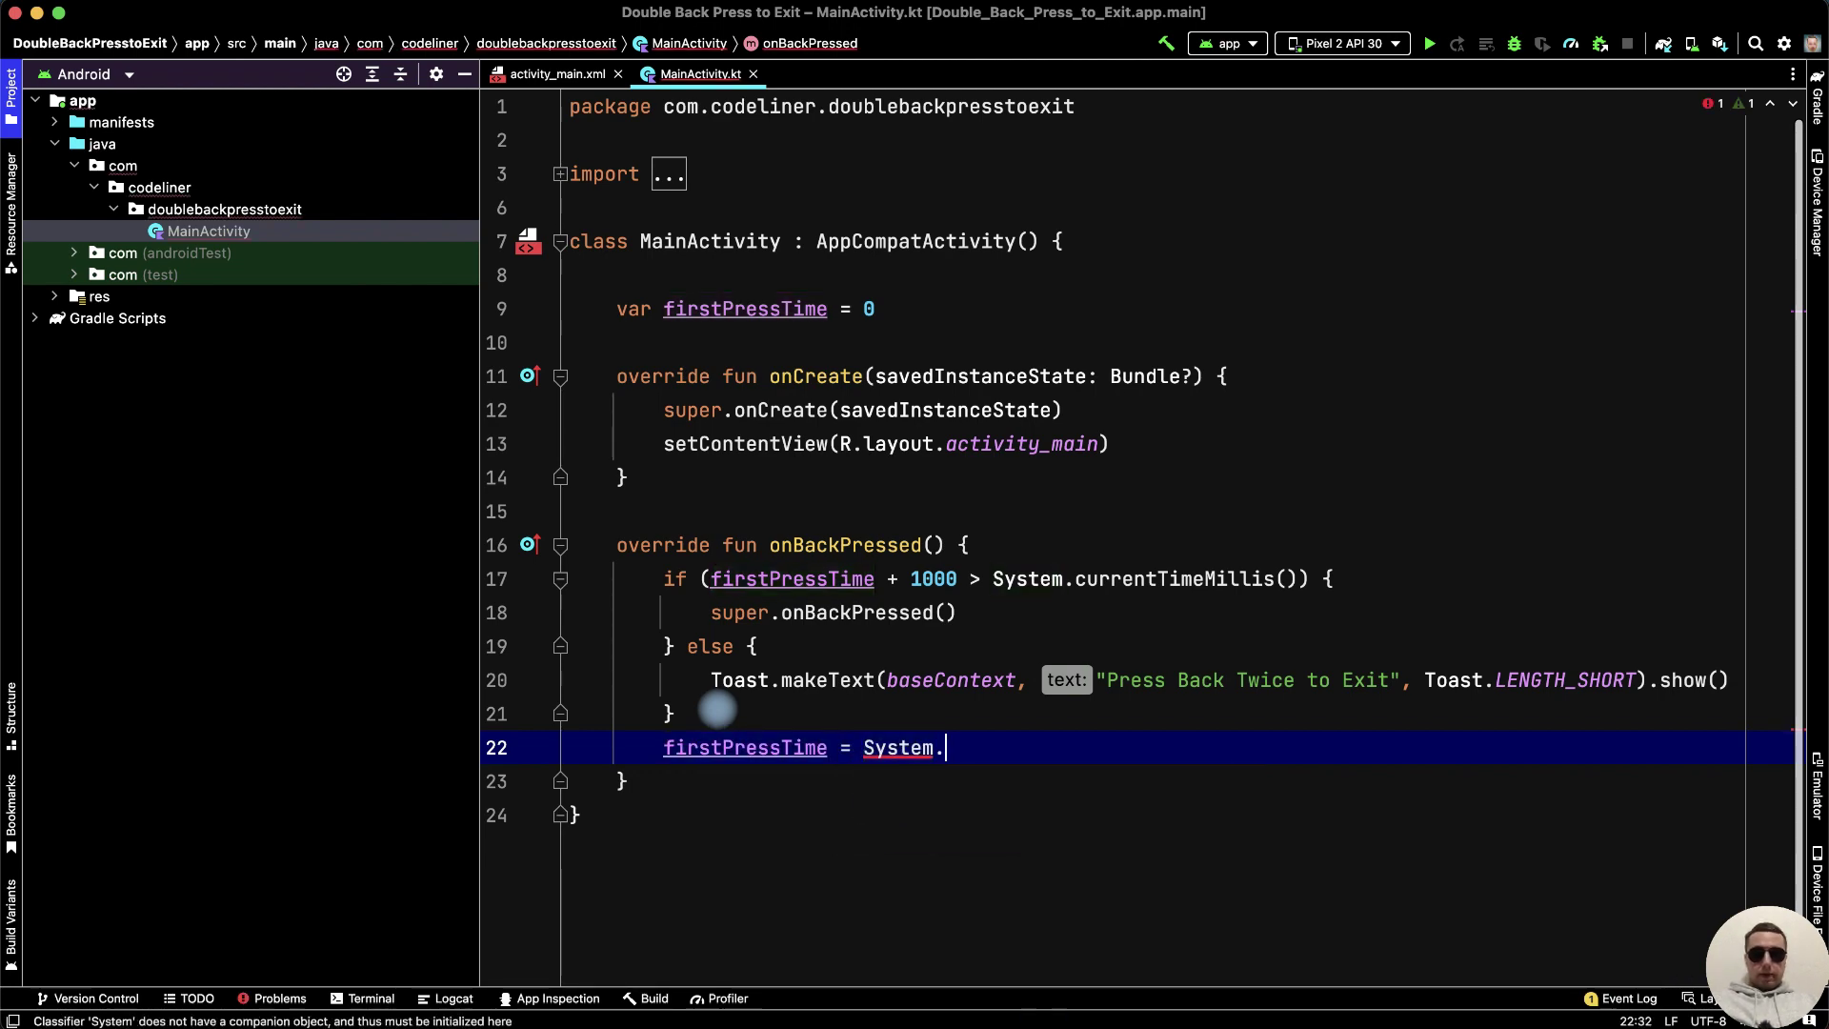
pyautogui.write('cu')
pyautogui.press('Return')
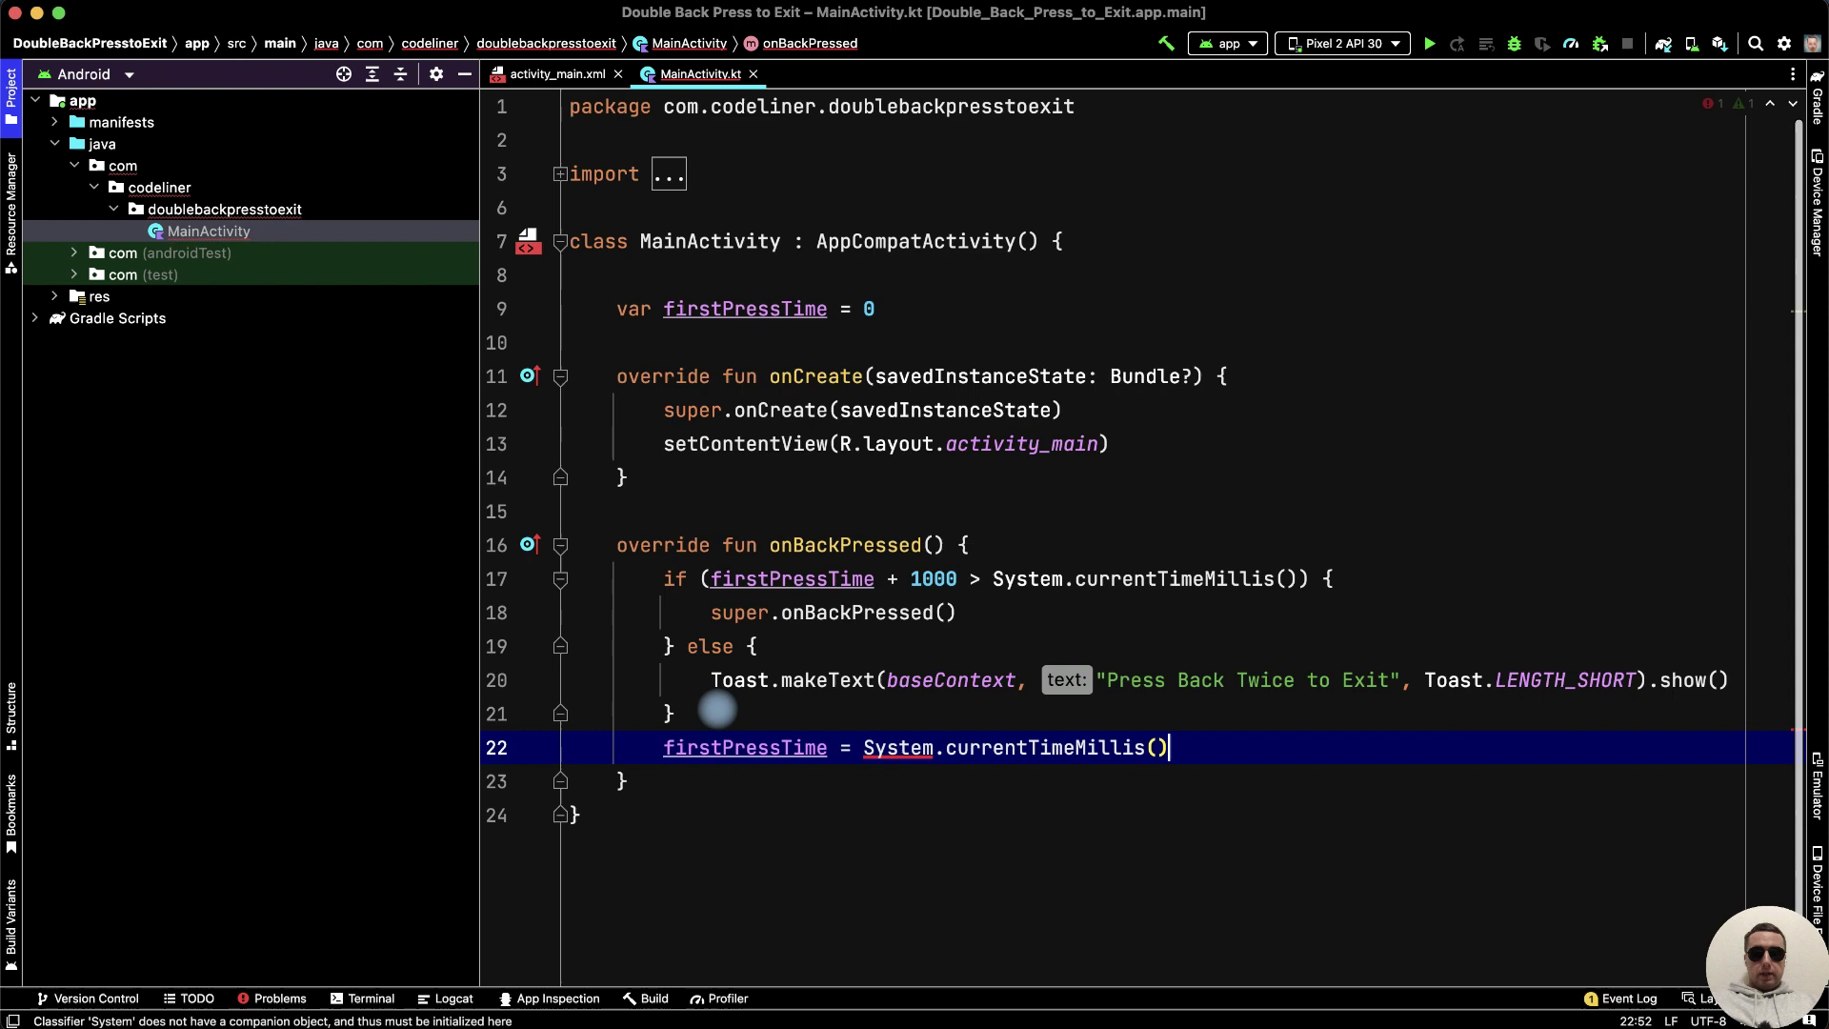
# Review the type mismatch and declare firstPressTime: Long = 0 to clear it.
pyautogui.click(273, 999)
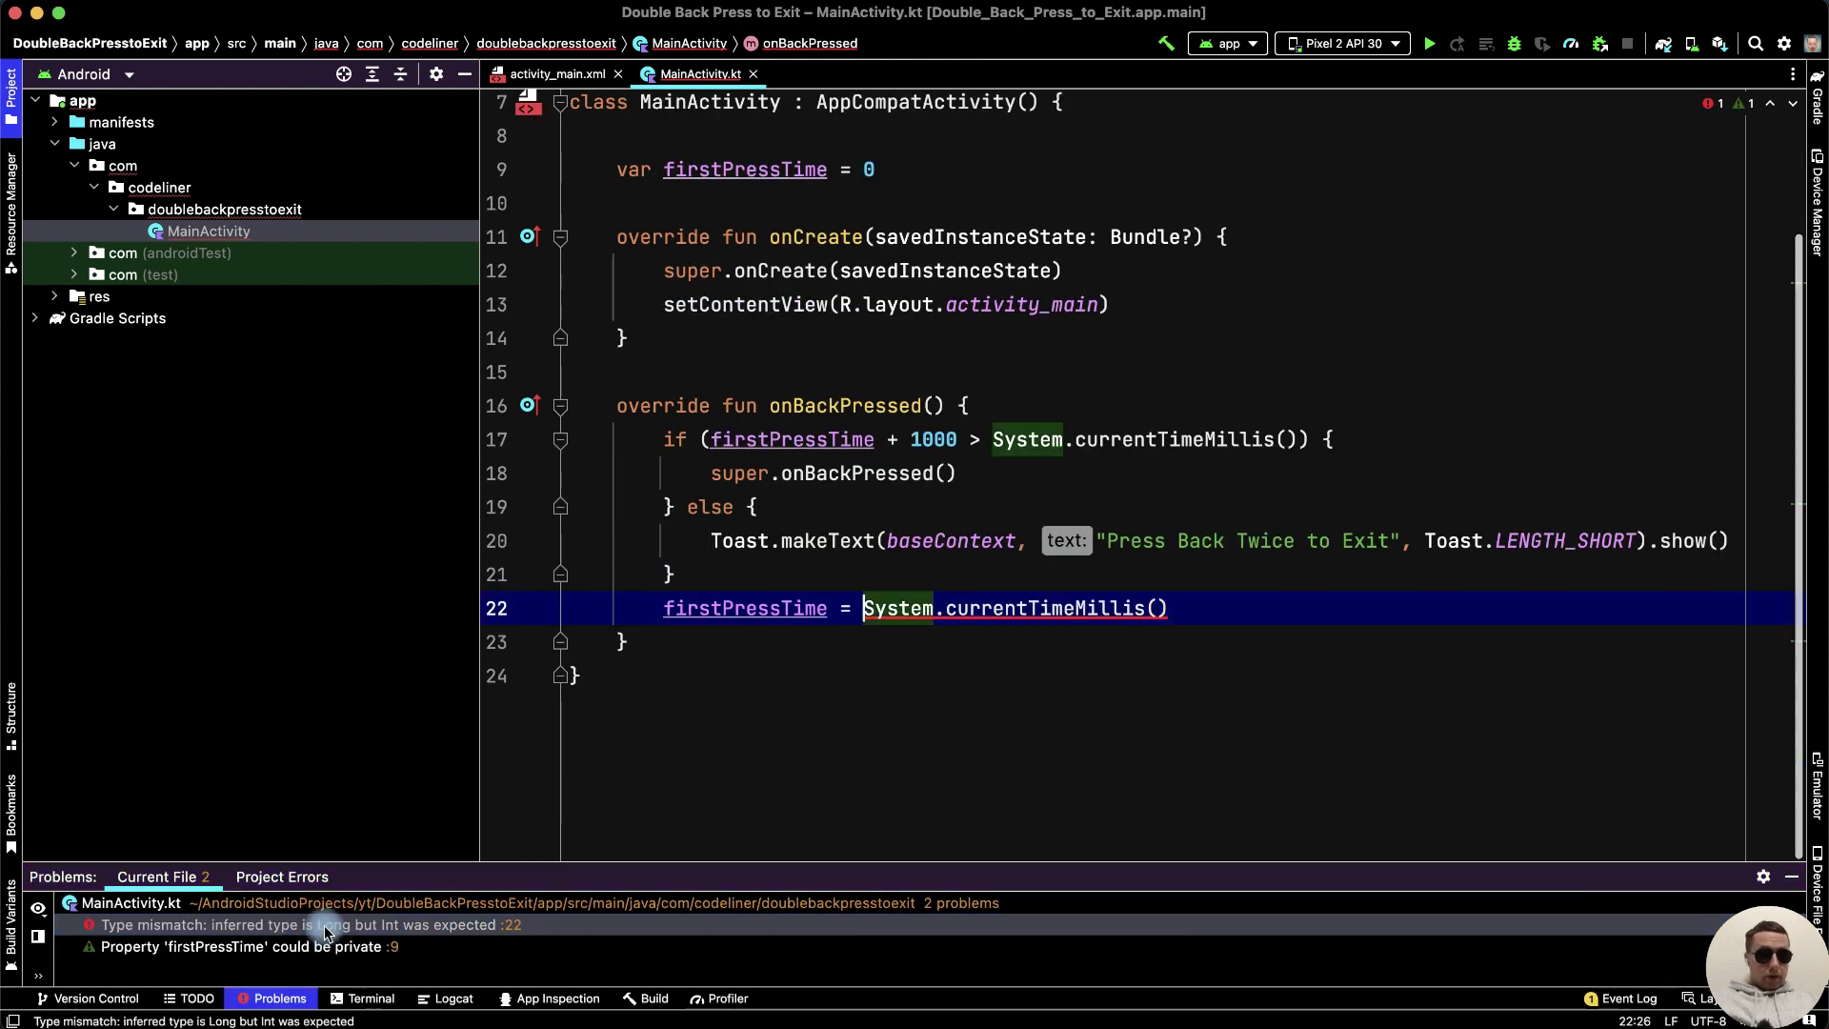
pyautogui.moveTo(878, 168); pyautogui.dragTo(603, 168)
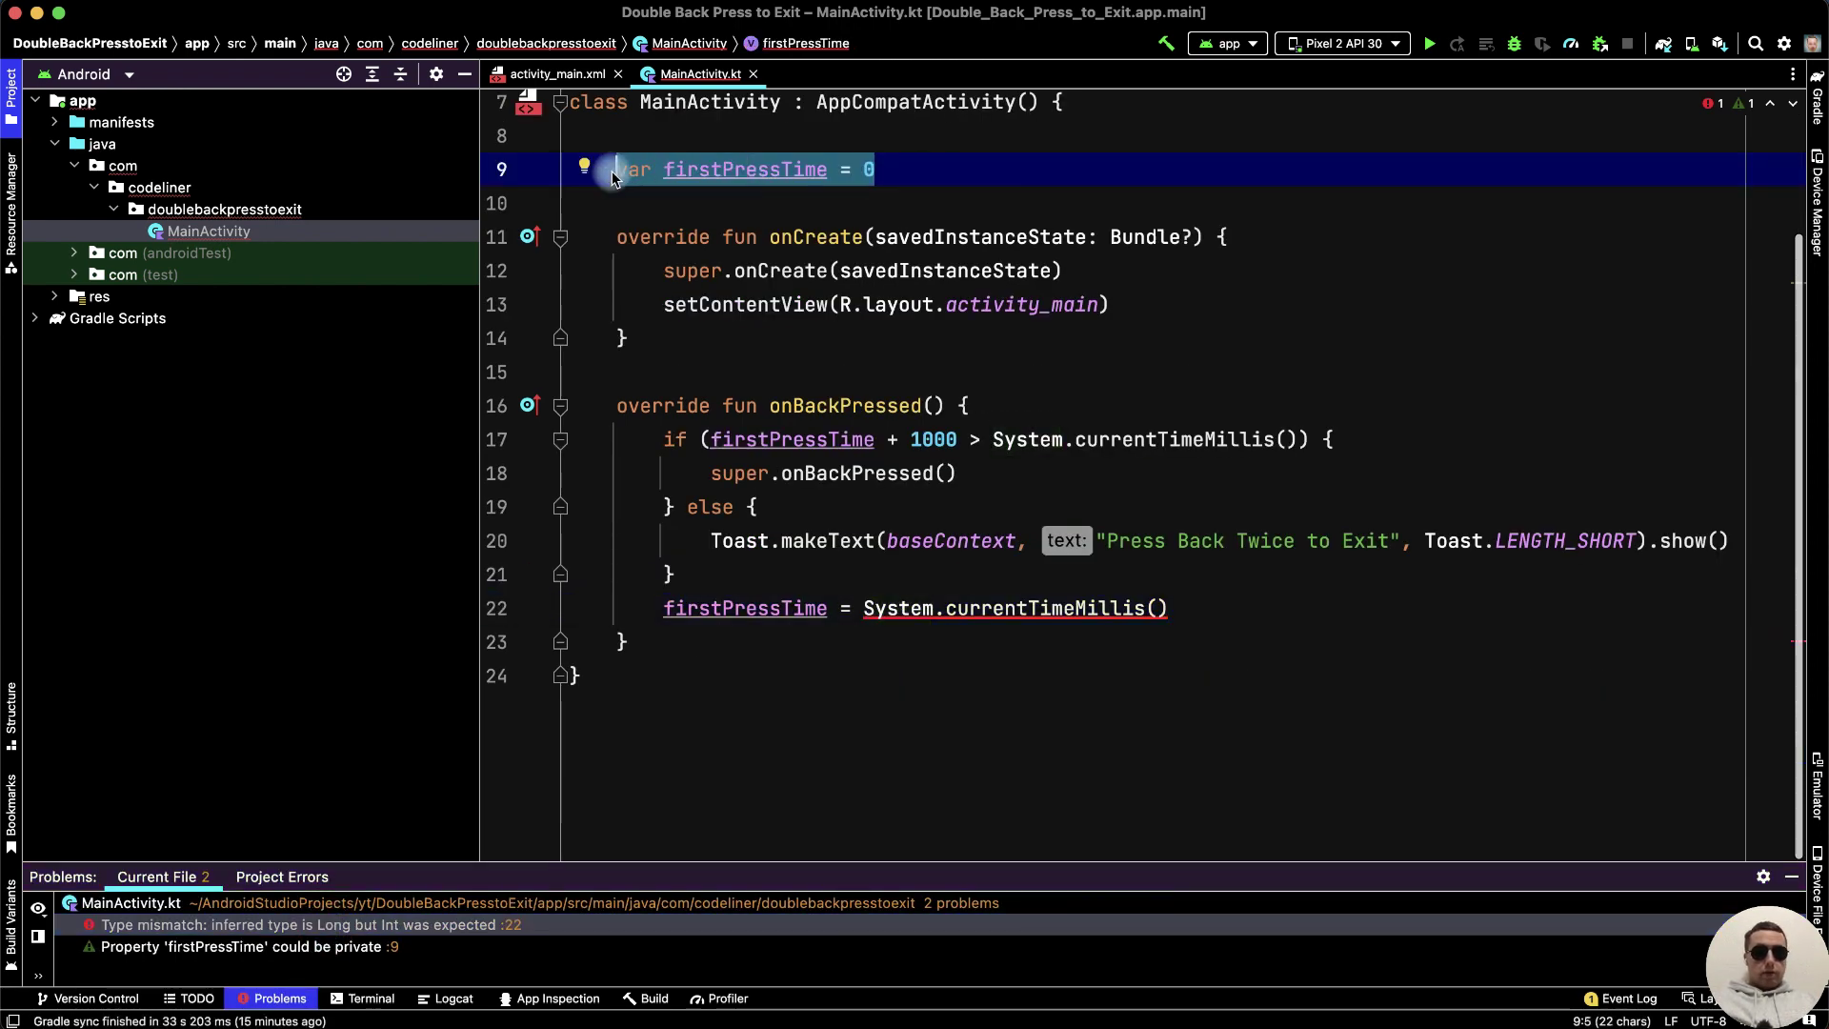
pyautogui.click(1180, 606)
pyautogui.moveTo(1170, 608); pyautogui.dragTo(863, 608)
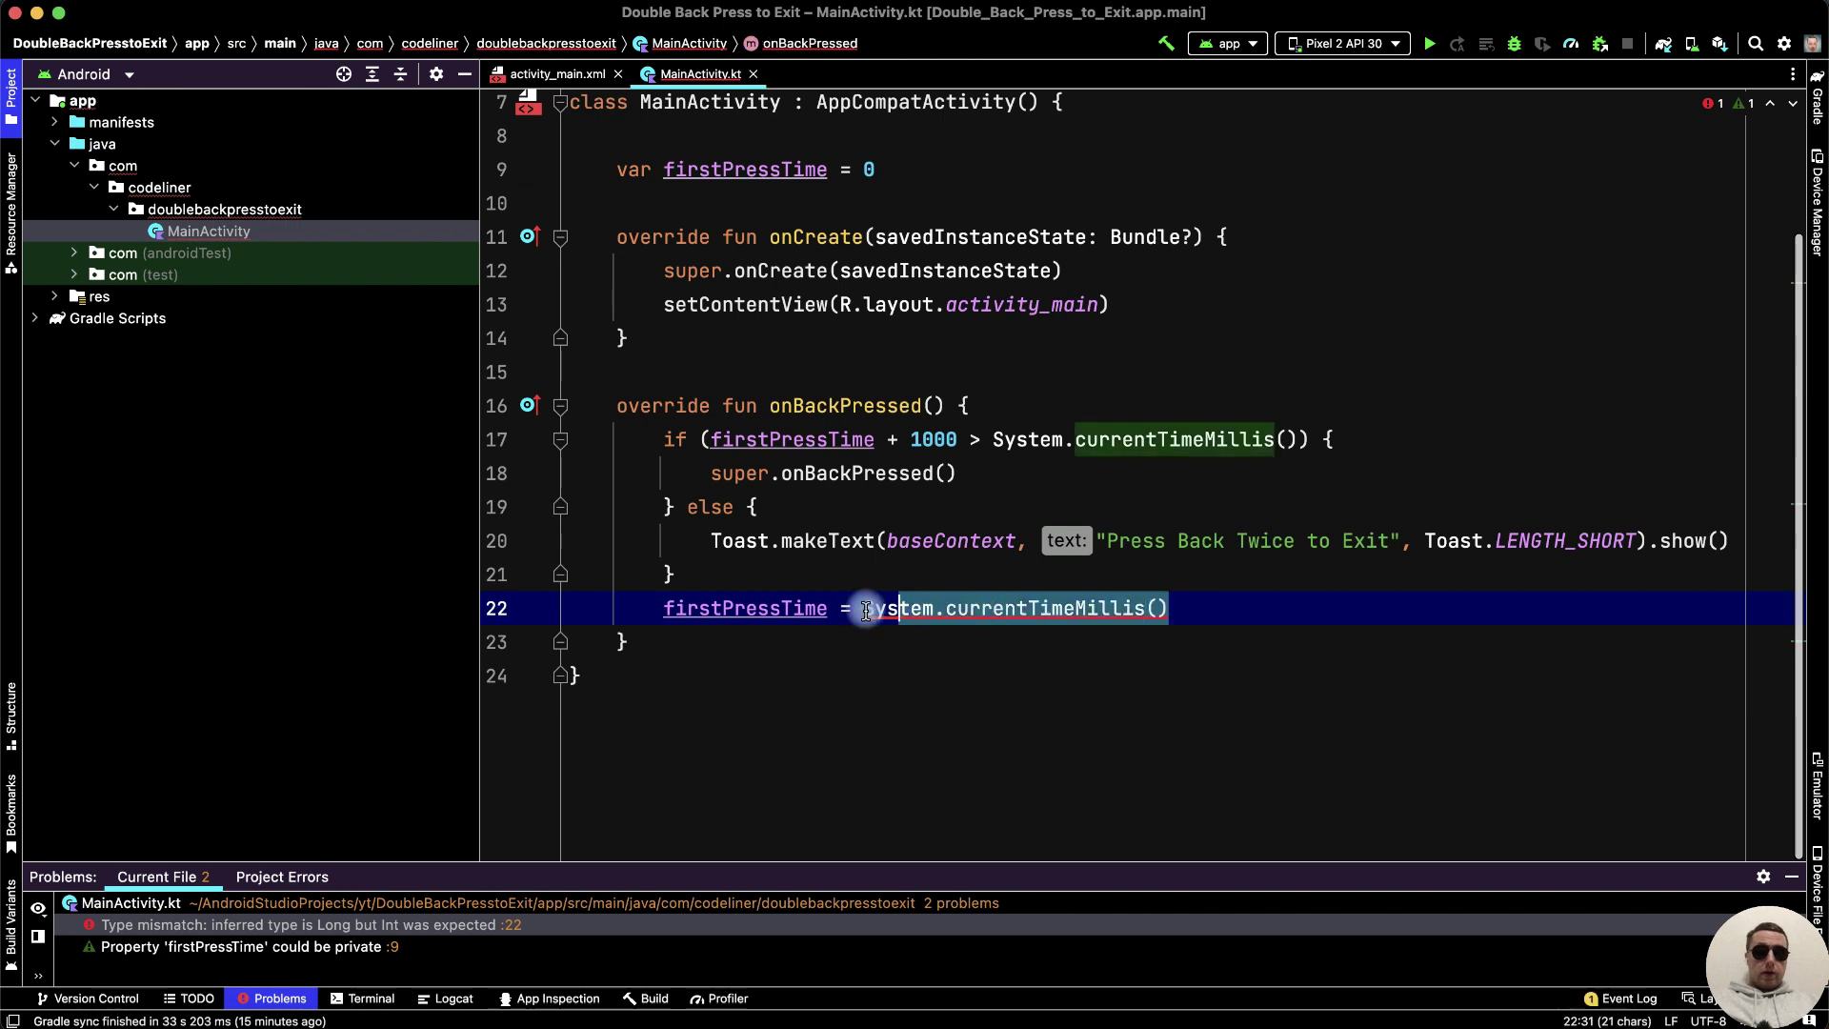
pyautogui.click(832, 169)
pyautogui.write(': ')
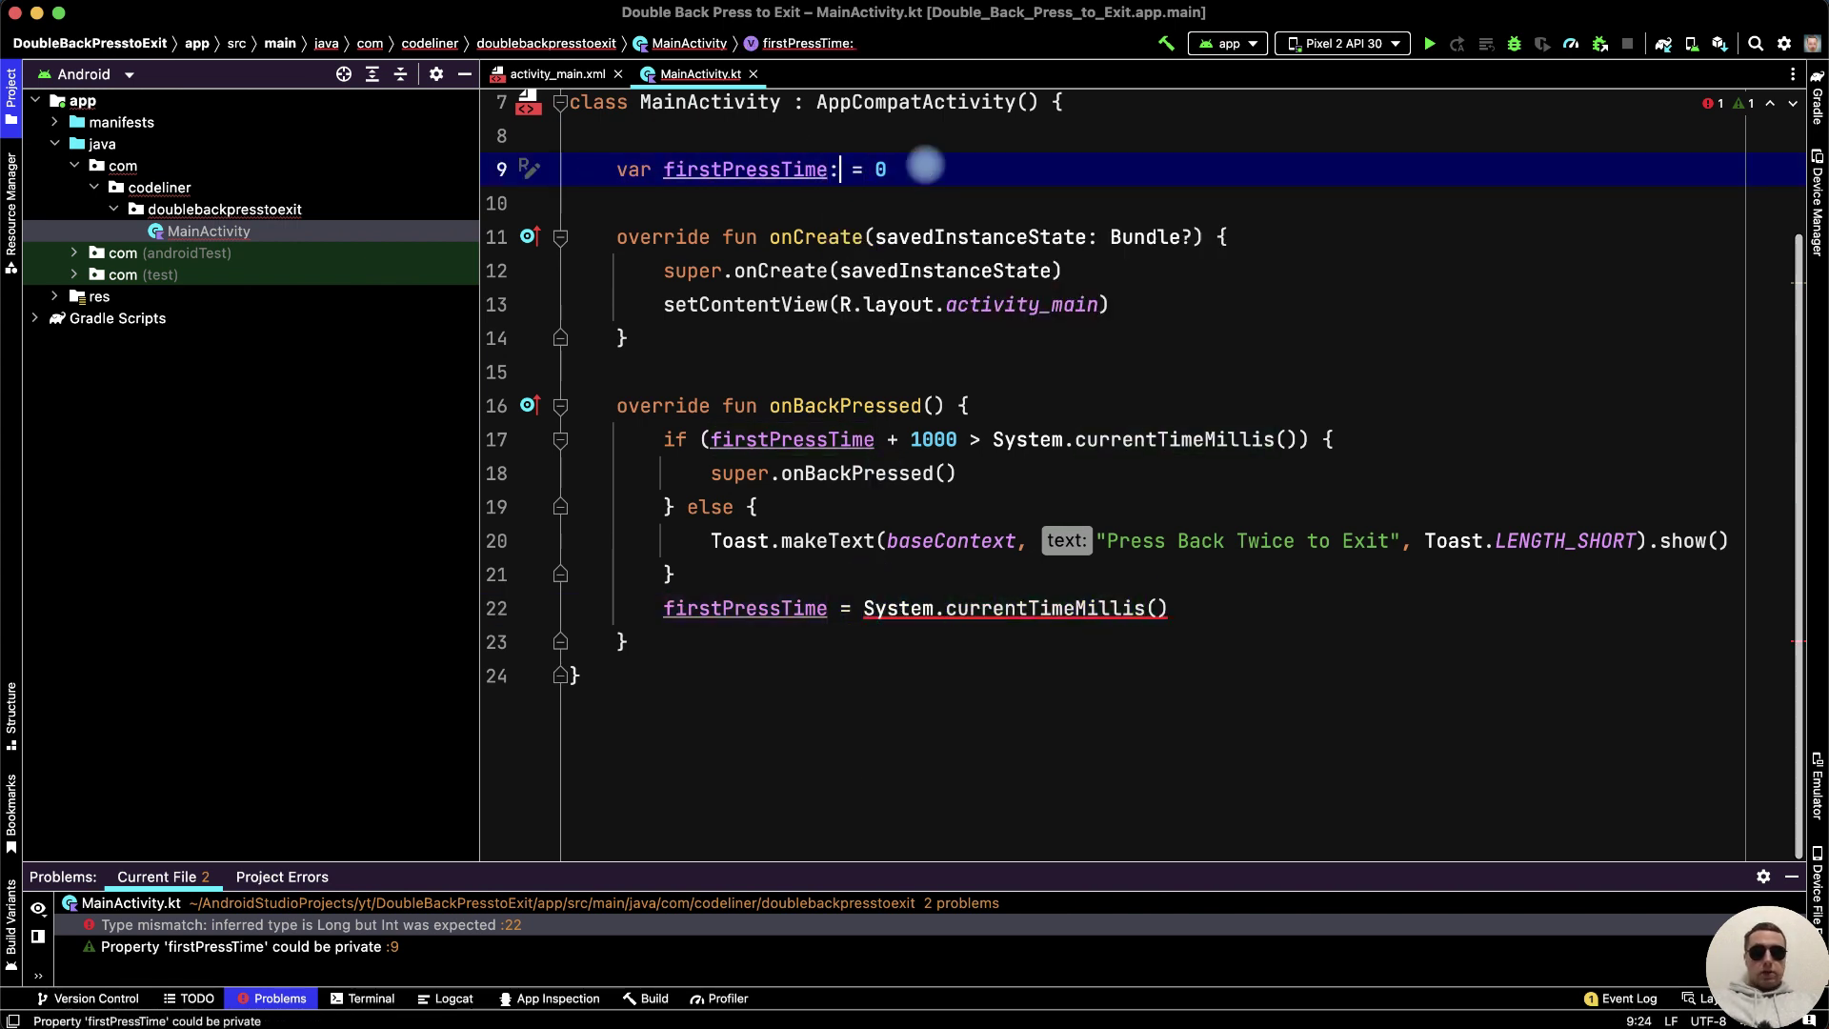
pyautogui.write('Lo')
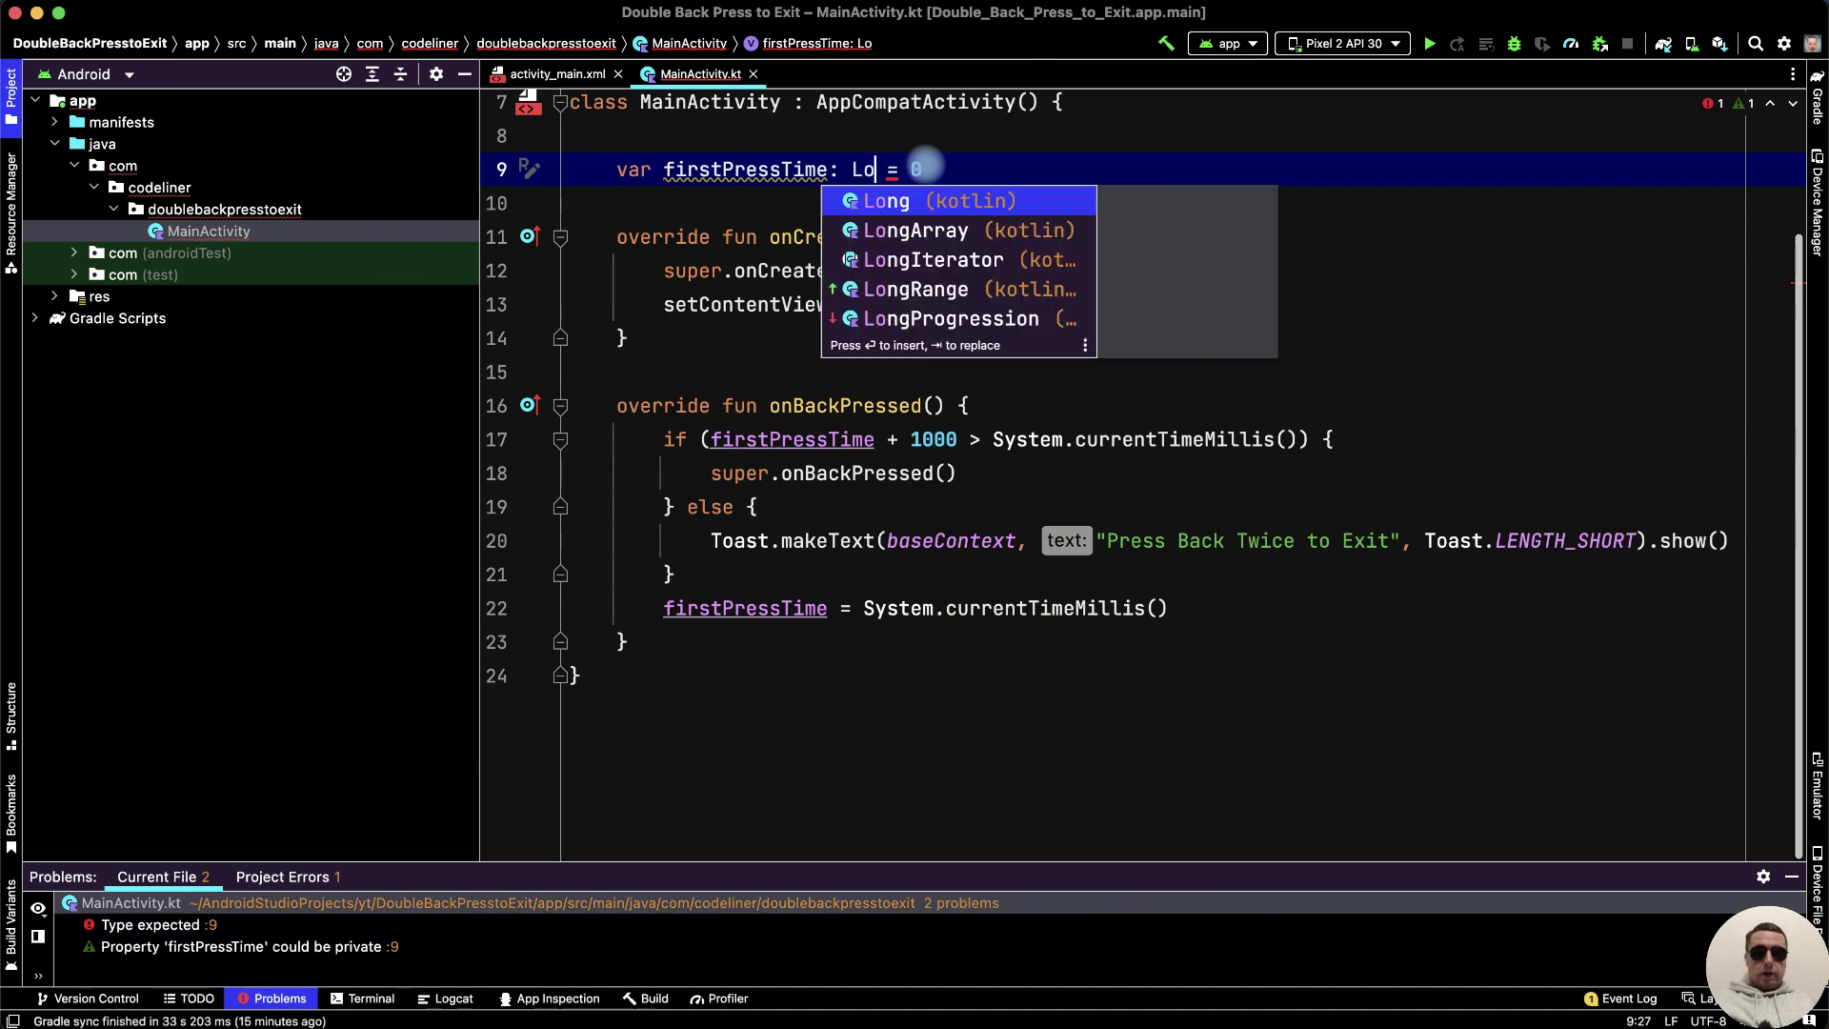
pyautogui.press('Return')
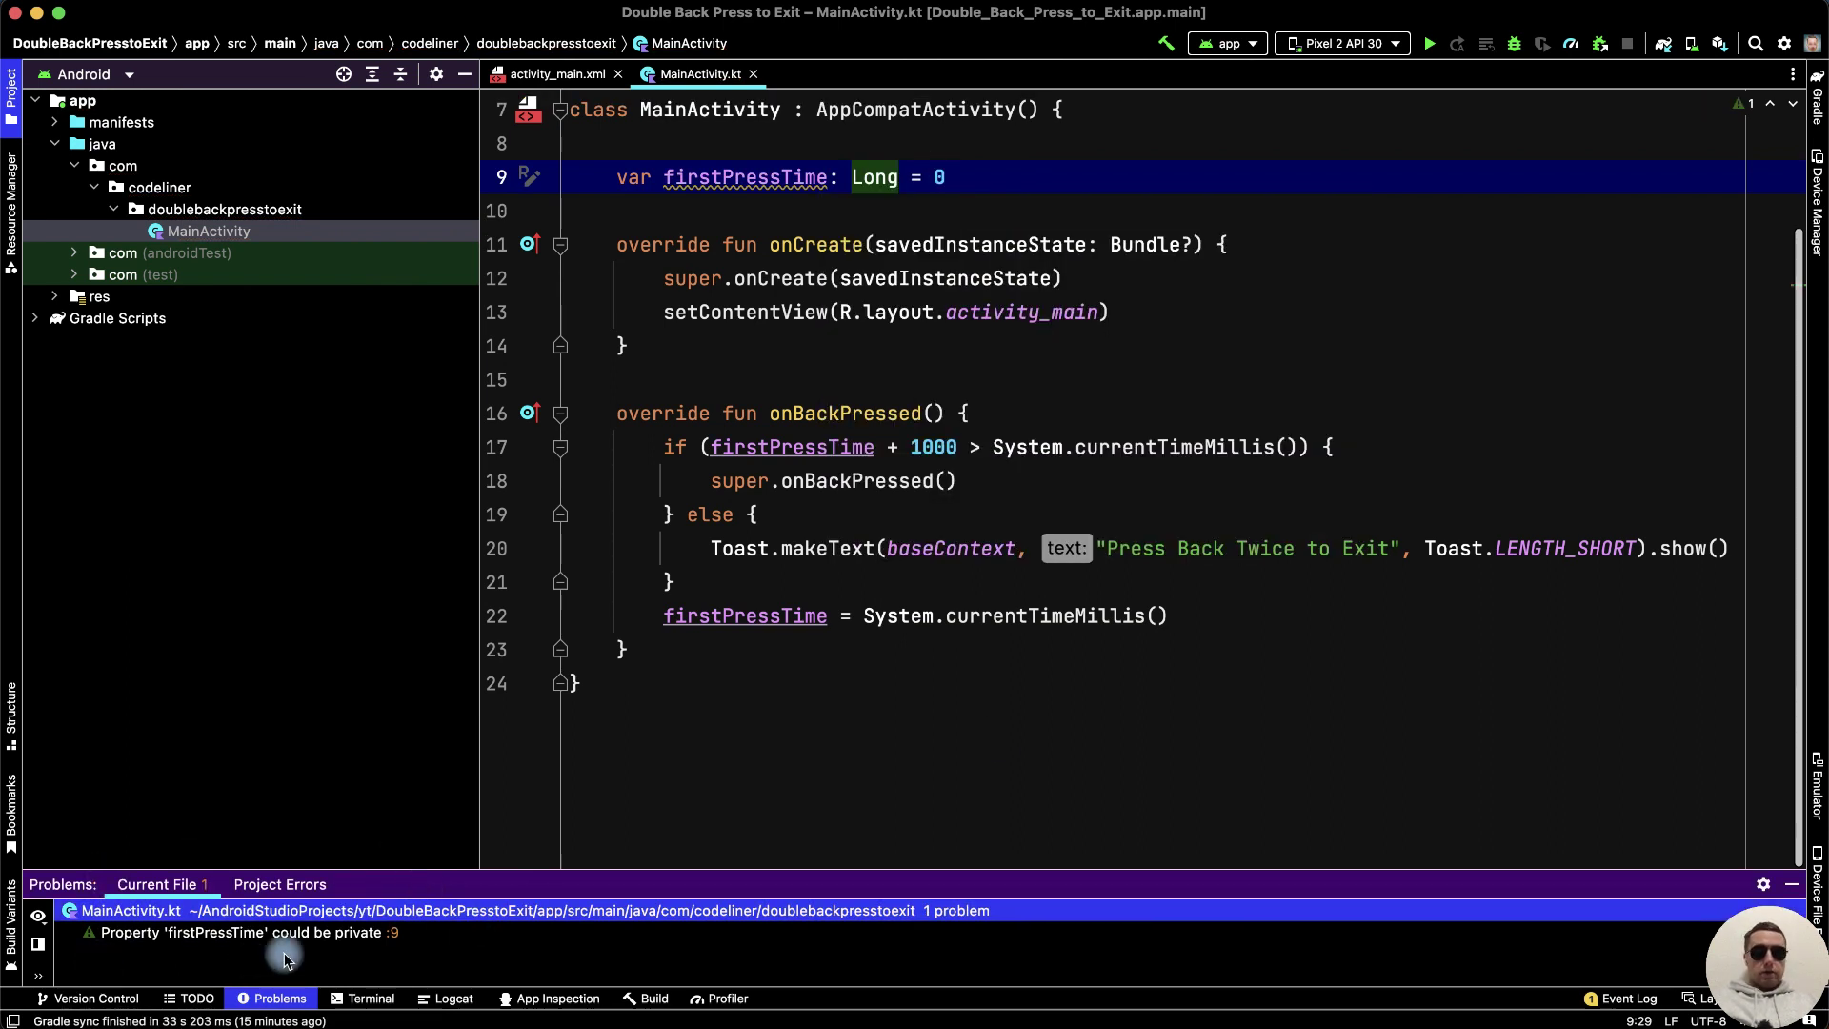
# Launch on the Pixel 2 API 30 emulator; first back shows the toast, second exits.
pyautogui.click(1429, 43)
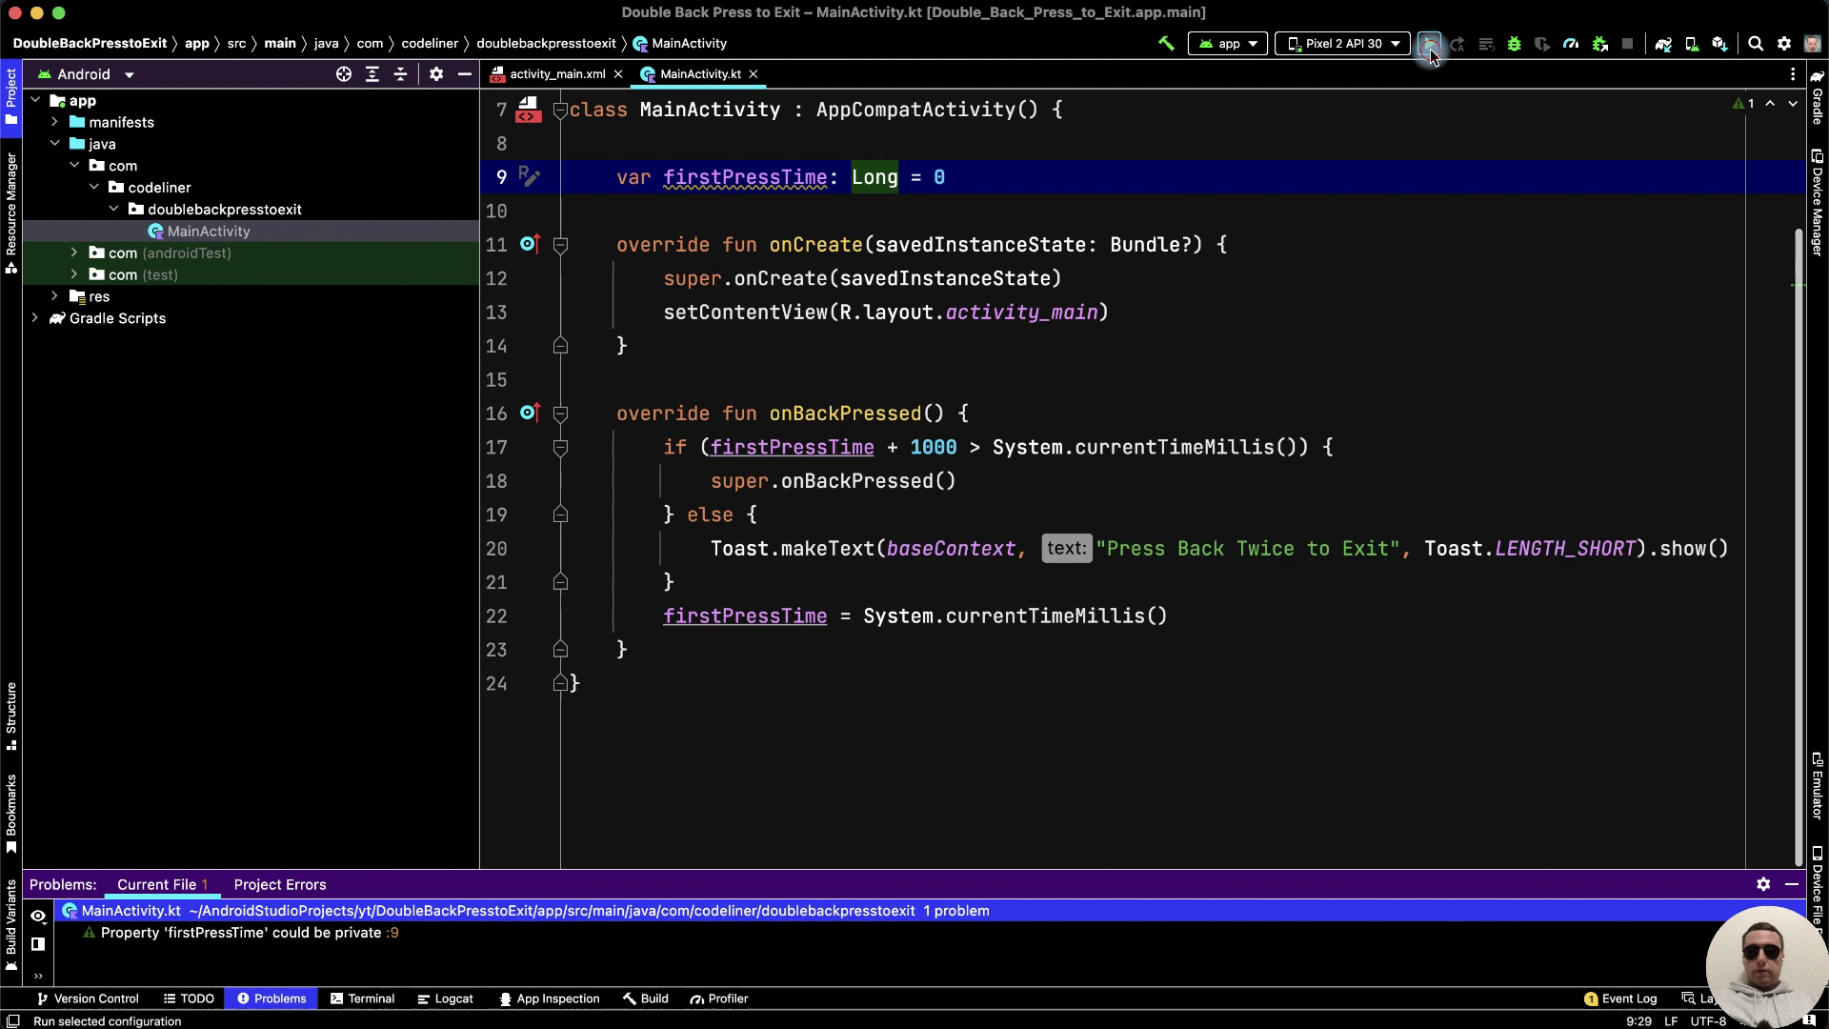
pyautogui.click(1418, 772)
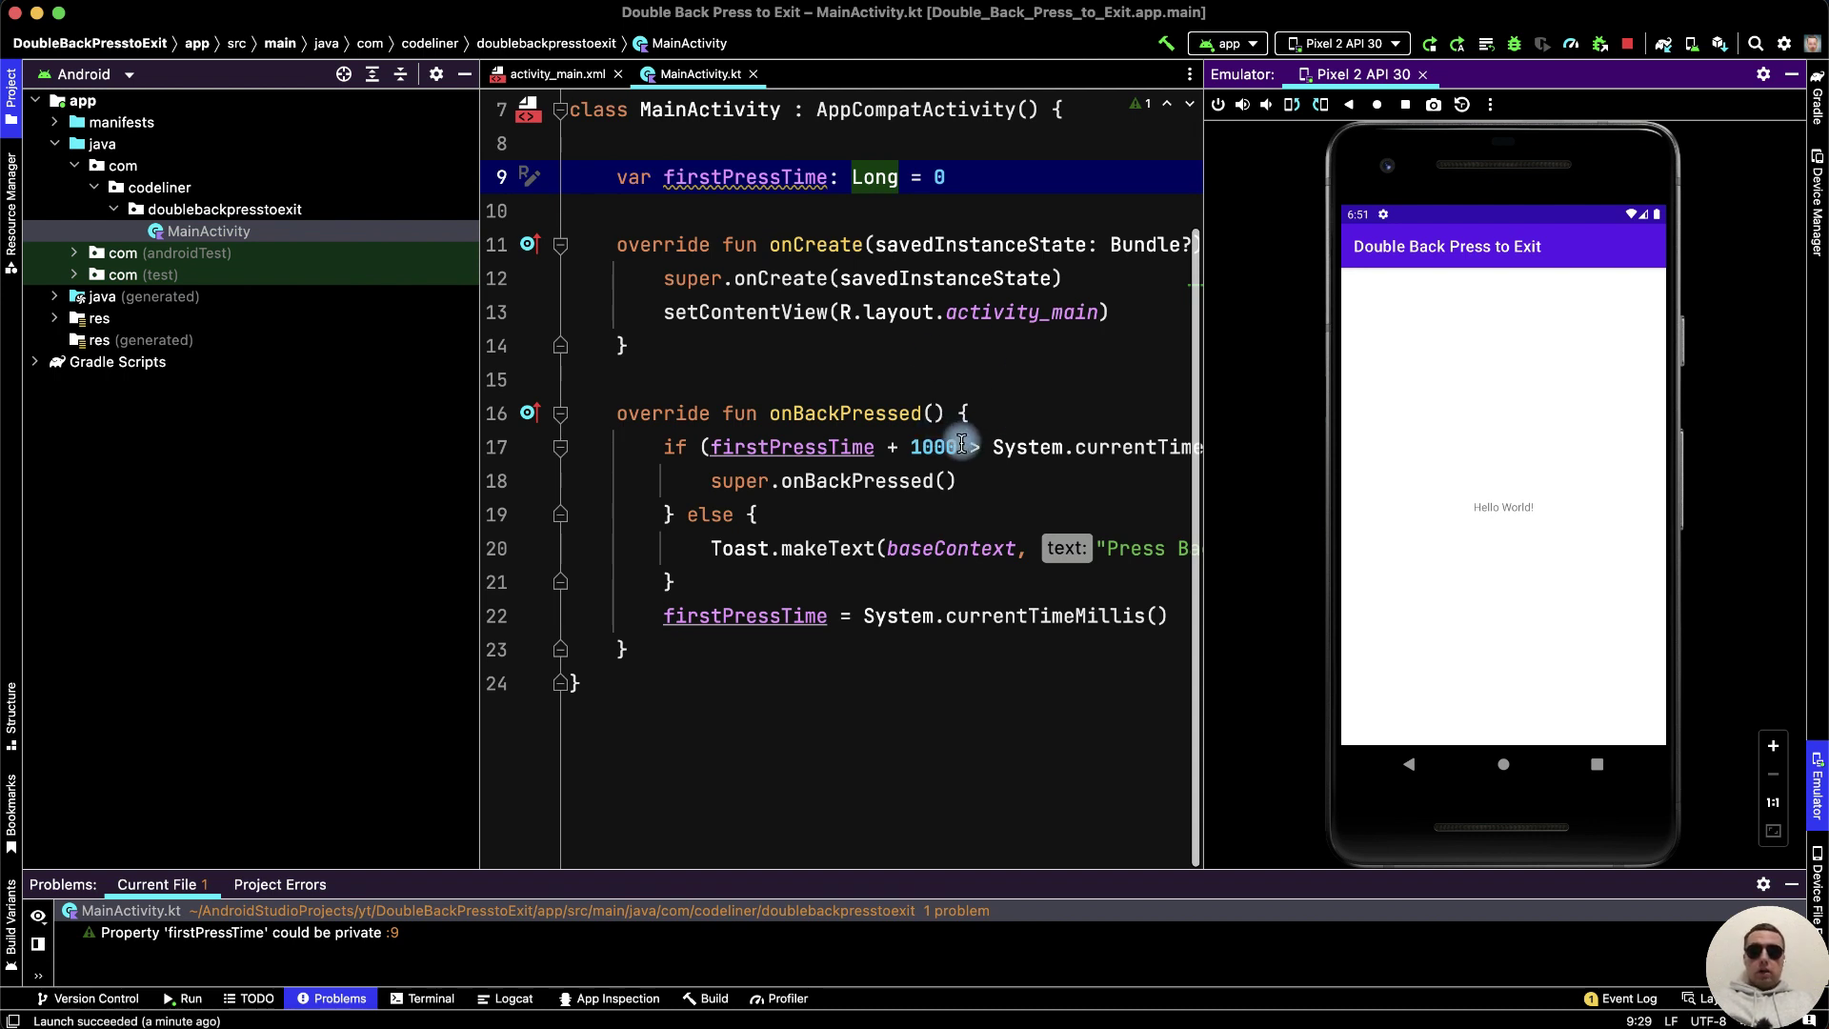
pyautogui.moveTo(962, 447); pyautogui.dragTo(888, 447)
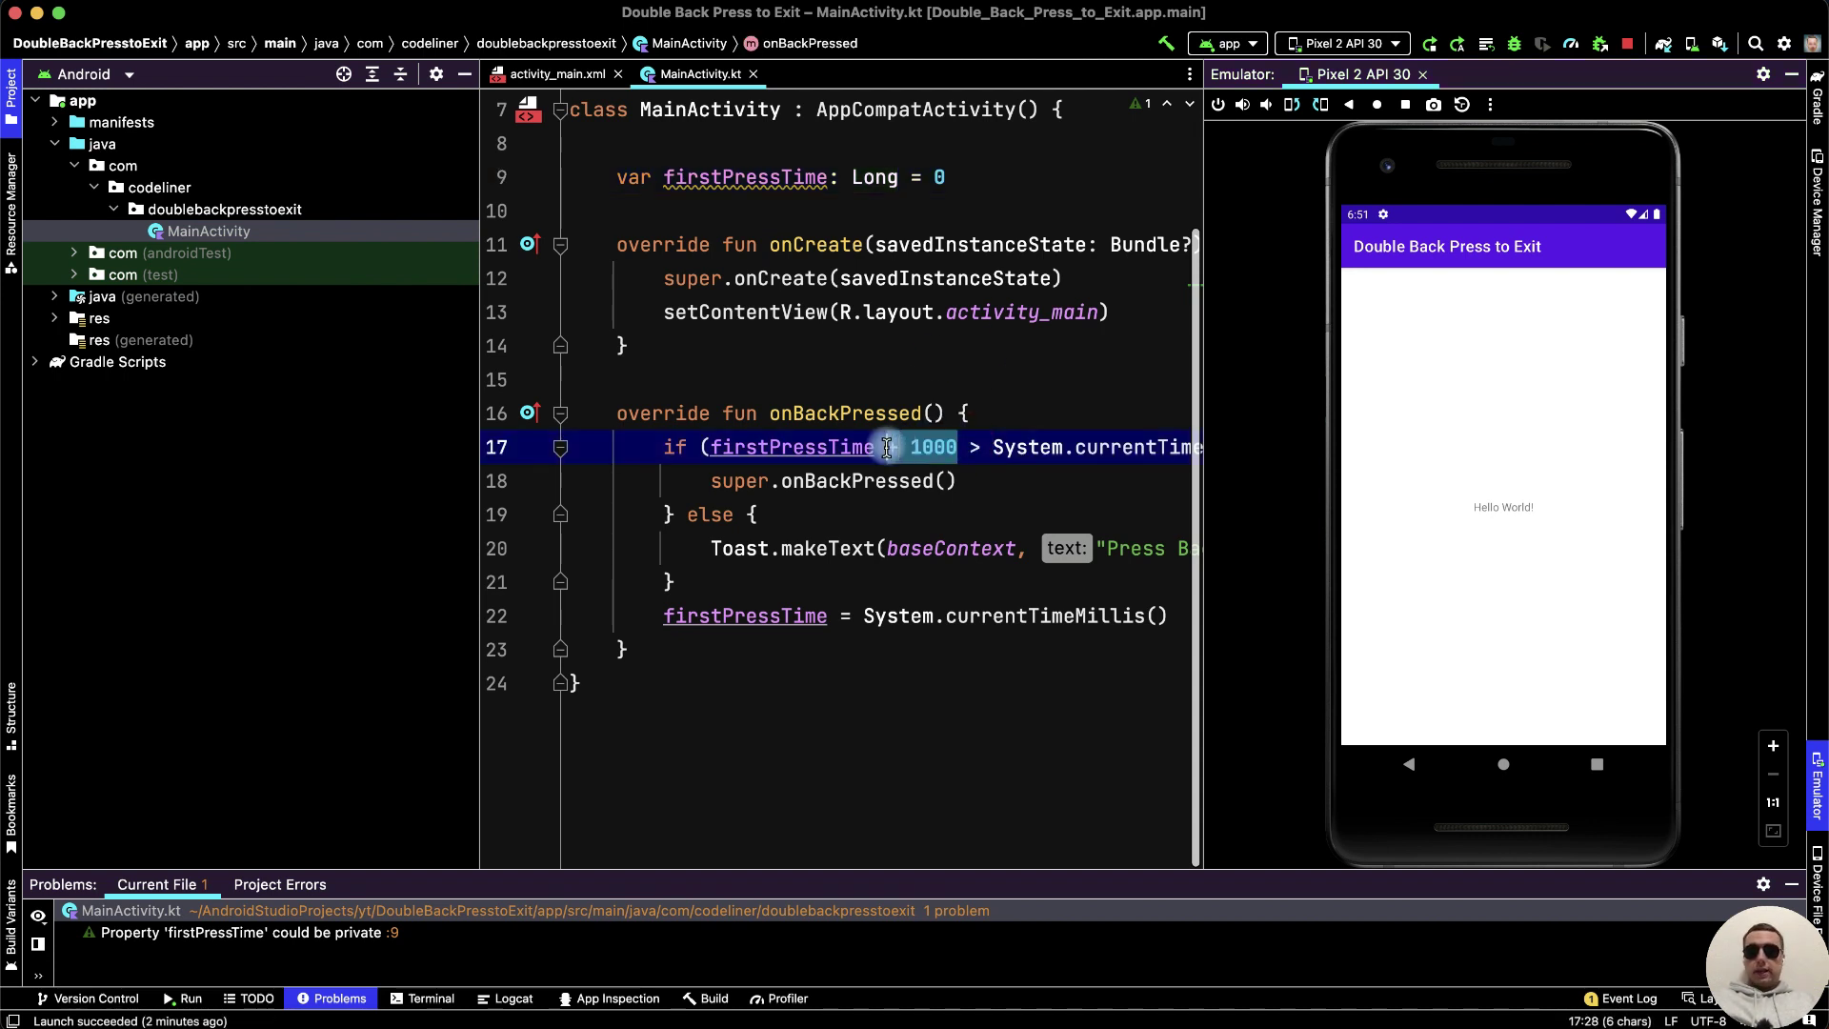
pyautogui.click(1414, 763)
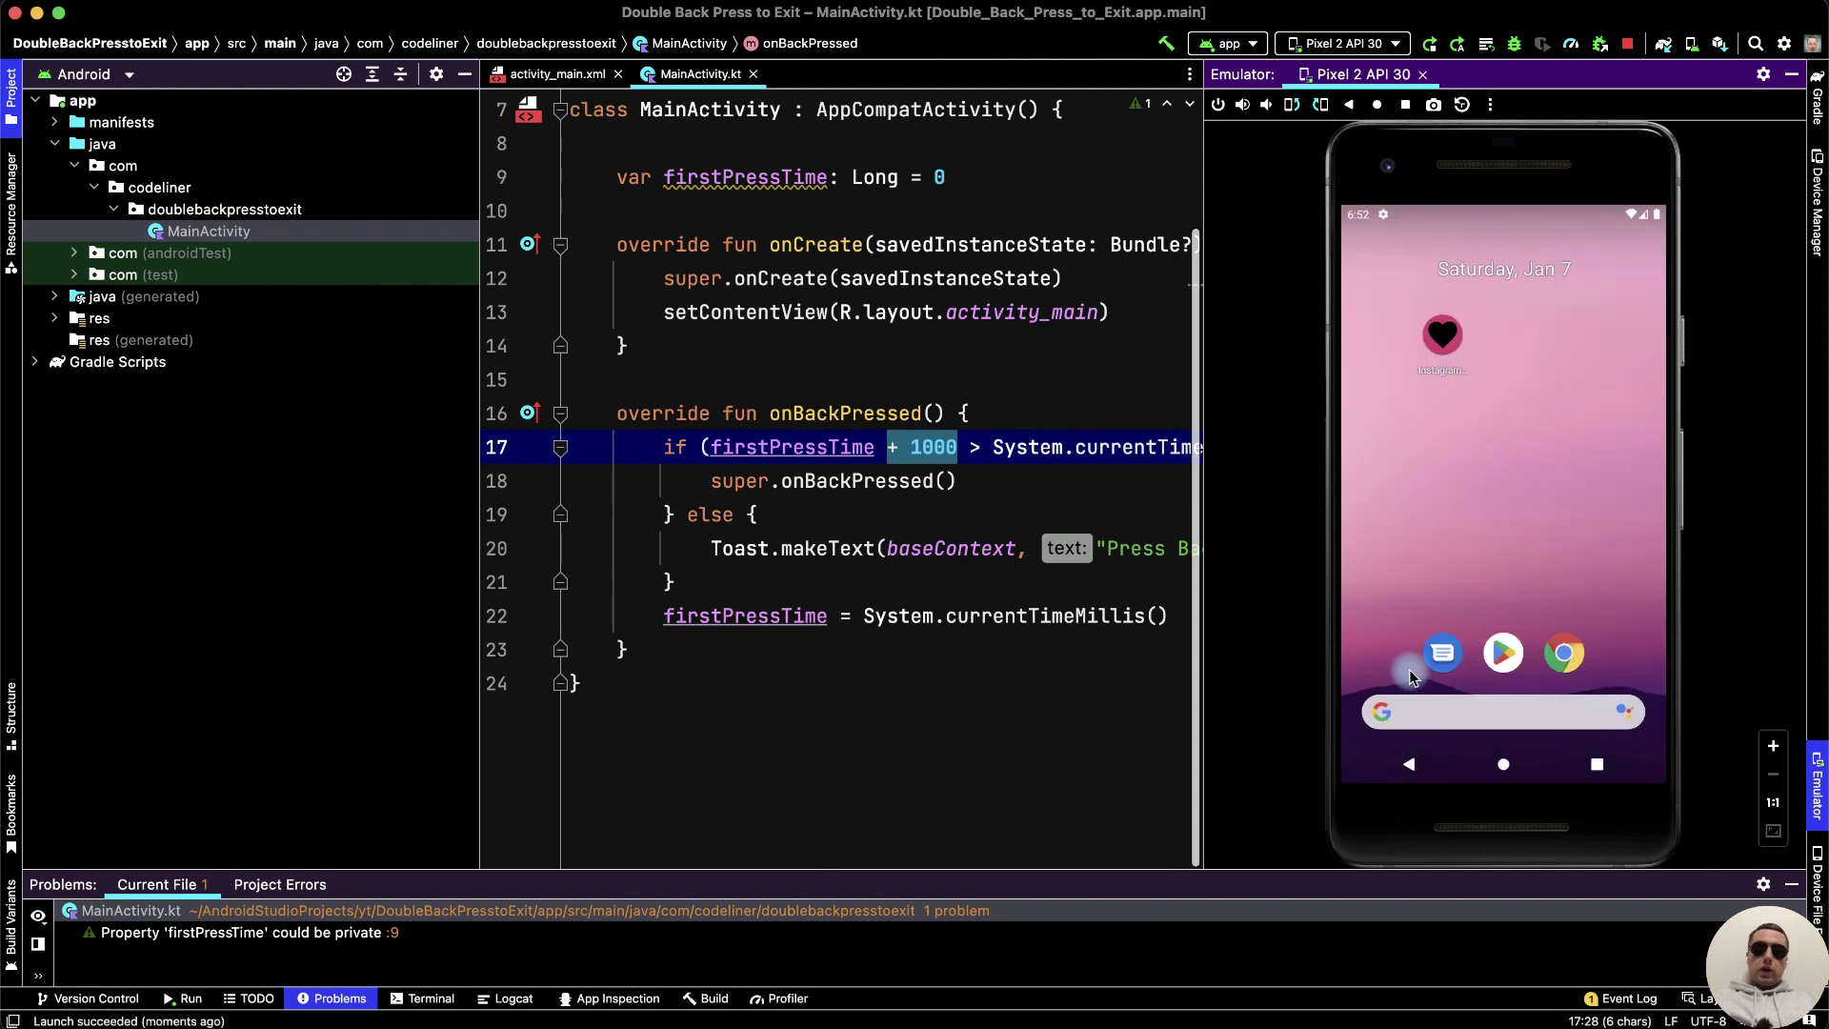